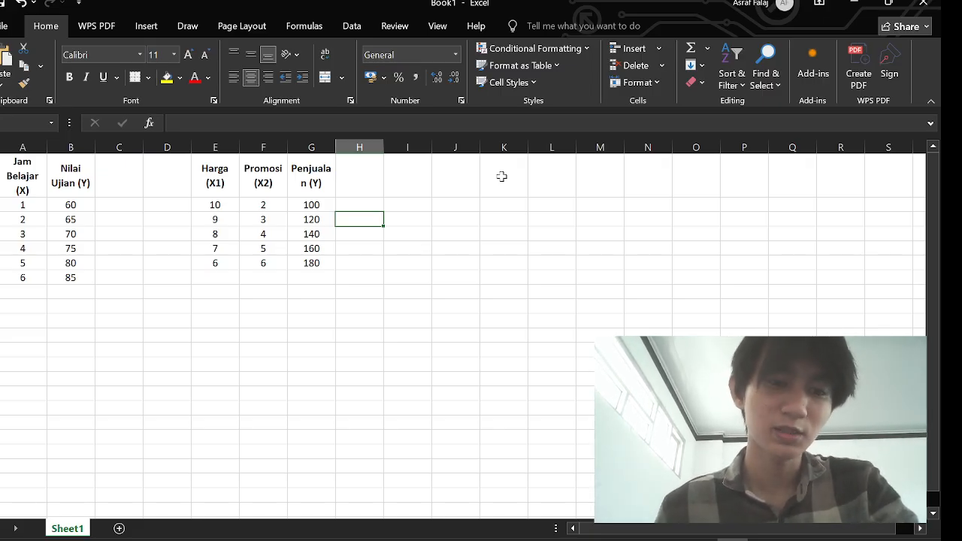
Examine the first dataset's Jam Belajar (X) and Nilai Ujian (Y) headers and the values beneath them.
{"action": "left_click", "coordinate": [21, 178]}
{"action": "left_click", "coordinate": [73, 194]}
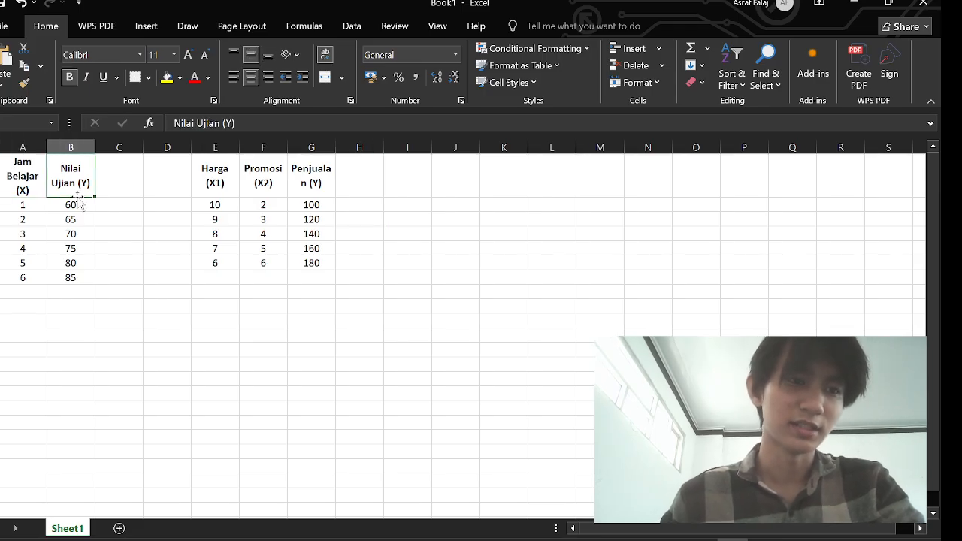
{"action": "left_click", "coordinate": [129, 217]}
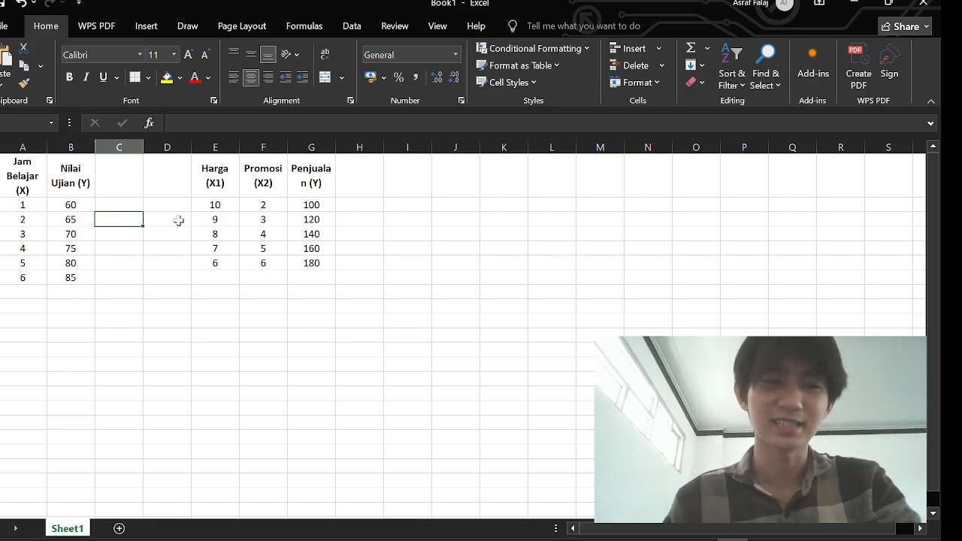
{"action": "left_click", "coordinate": [69, 176]}
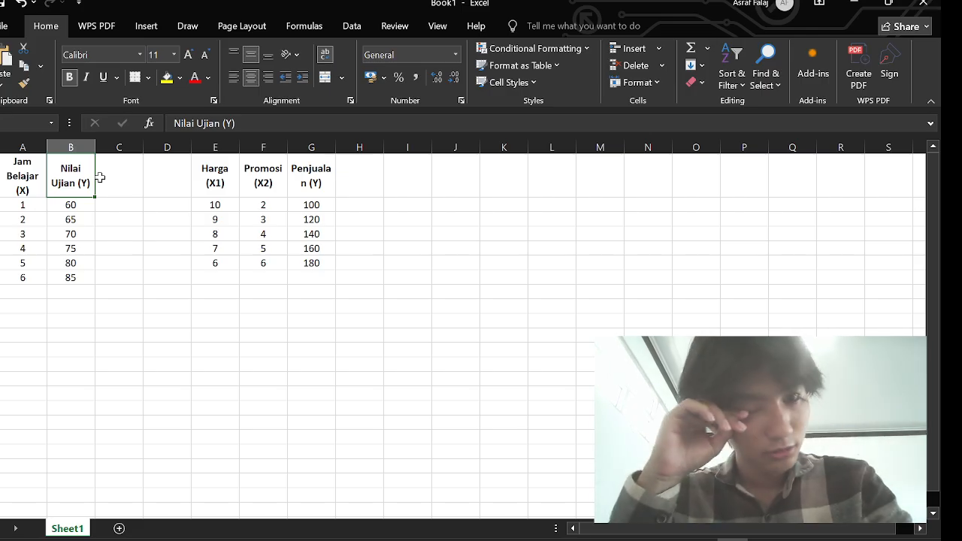
{"action": "left_click", "coordinate": [20, 176]}
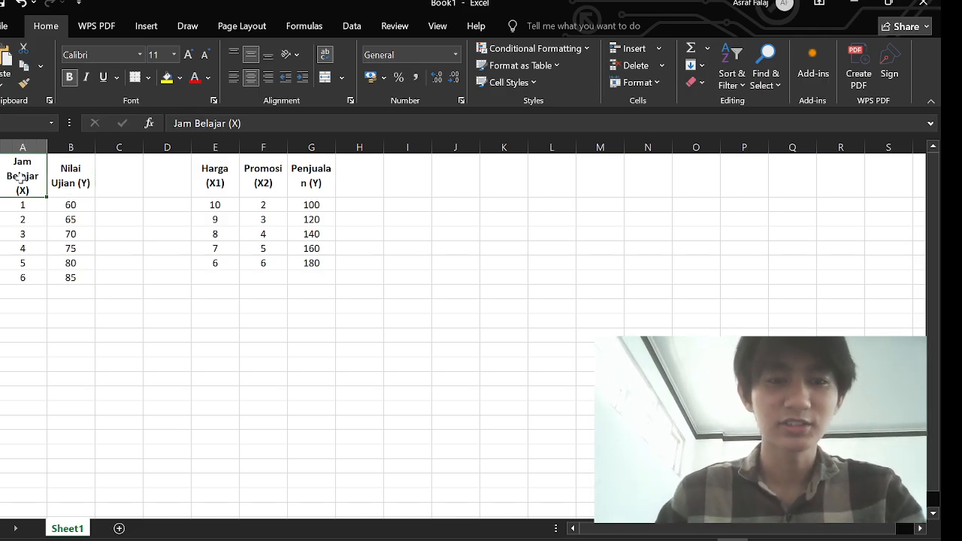
{"action": "left_click", "coordinate": [66, 177]}
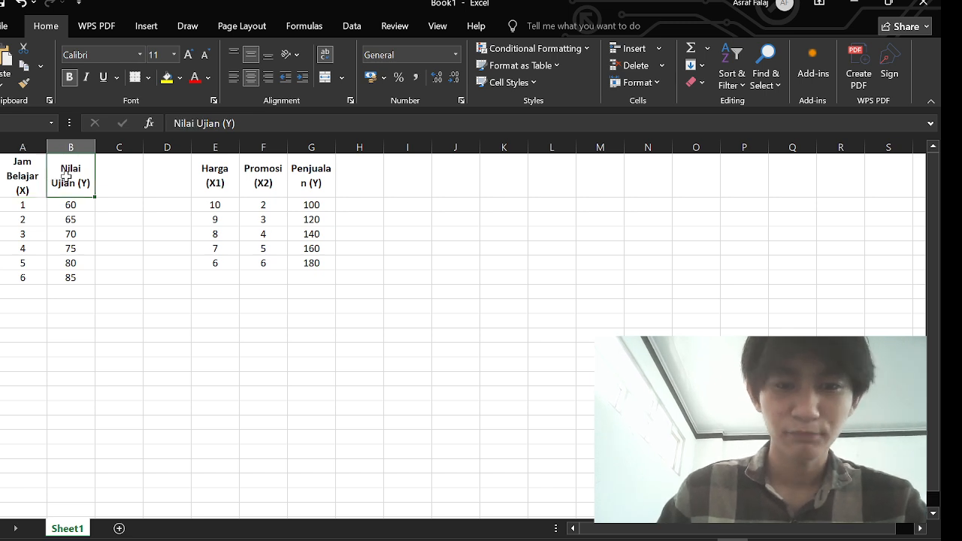
{"action": "left_click", "coordinate": [41, 175]}
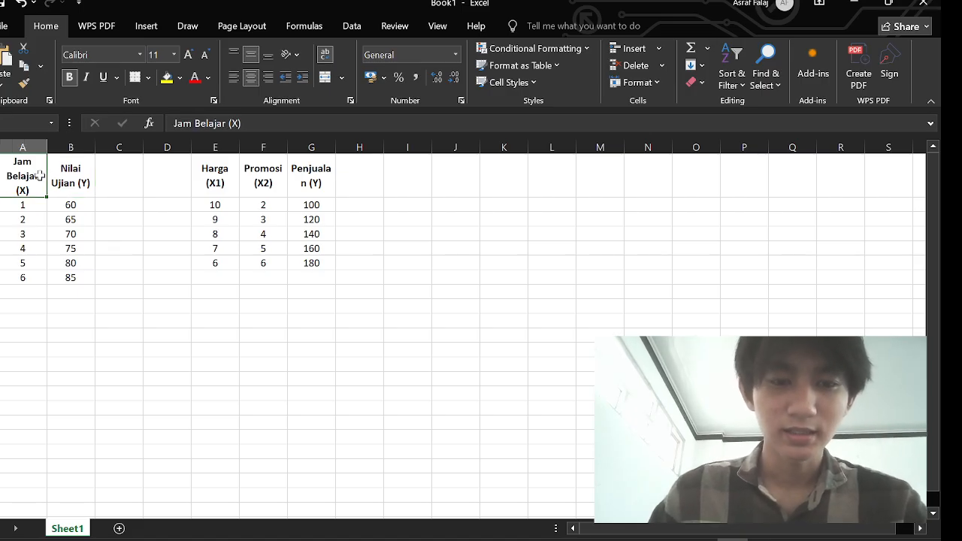
{"action": "left_click", "coordinate": [76, 175]}
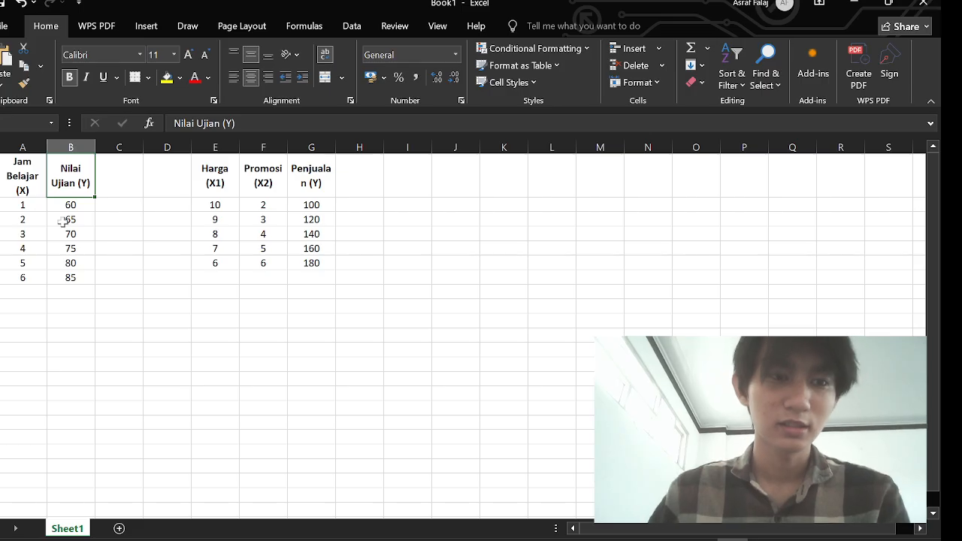
{"action": "left_click", "coordinate": [41, 176]}
{"action": "left_click_drag", "start_coordinate": [23, 205], "coordinate": [69, 277]}
{"action": "left_click", "coordinate": [138, 274]}
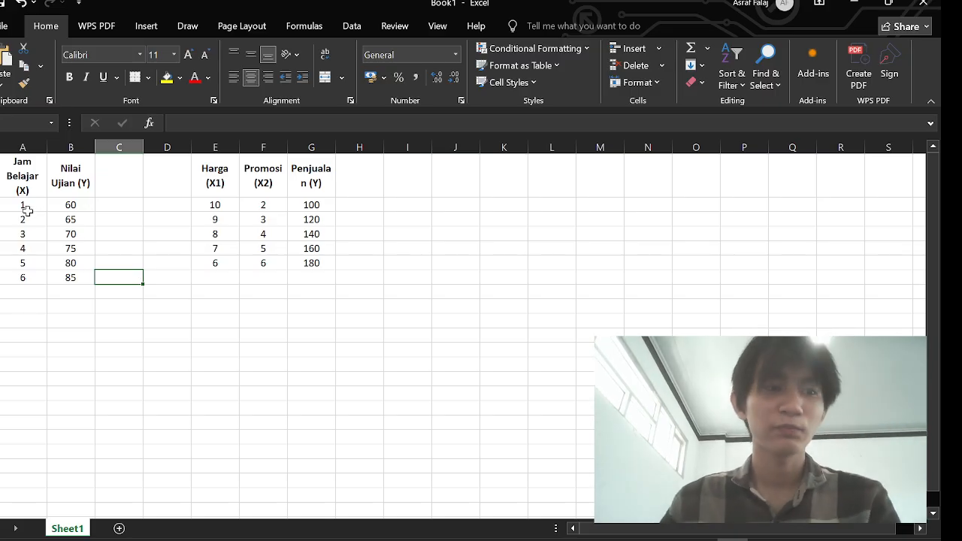
Insert a markers-only scatter chart from the Jam Belajar and Nilai Ujian values in A2:B7.
{"action": "left_click_drag", "start_coordinate": [25, 206], "coordinate": [70, 284]}
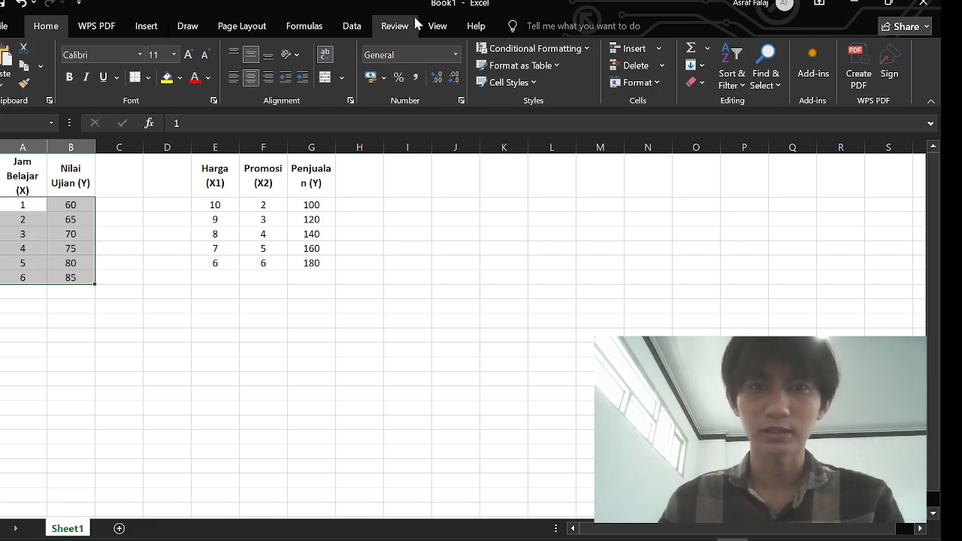
{"action": "left_click", "coordinate": [142, 30]}
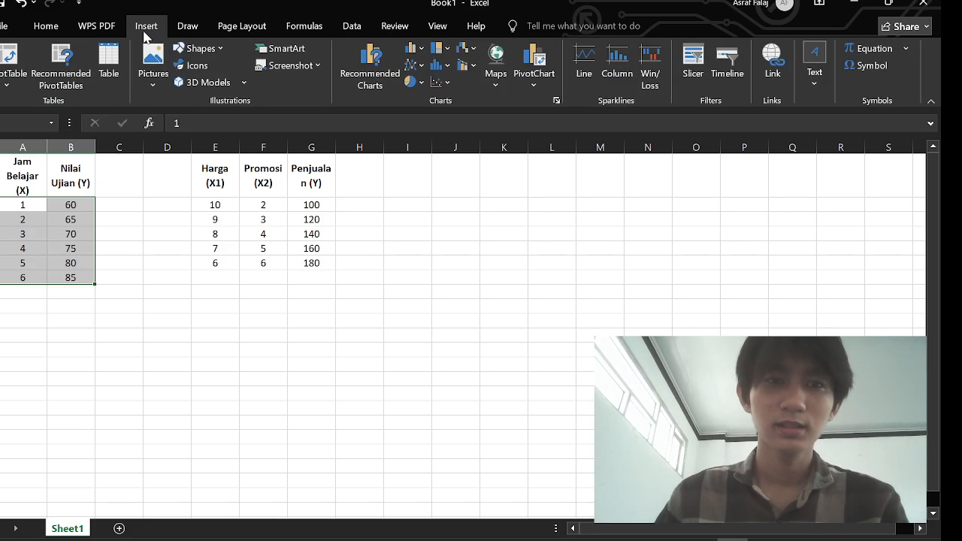
{"action": "left_click", "coordinate": [445, 84]}
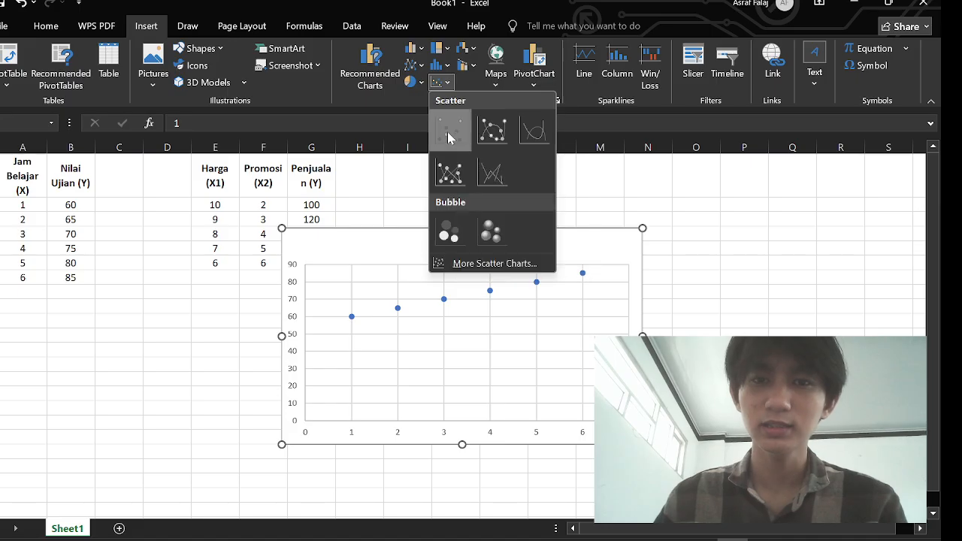
{"action": "left_click", "coordinate": [447, 131]}
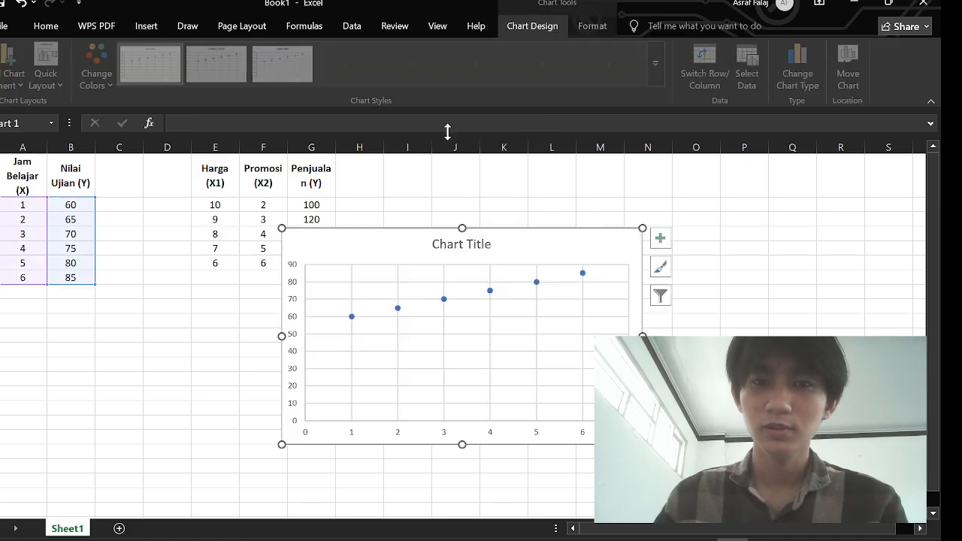
Add a linear trendline to the data series in the scatter chart.
{"action": "left_click", "coordinate": [584, 276]}
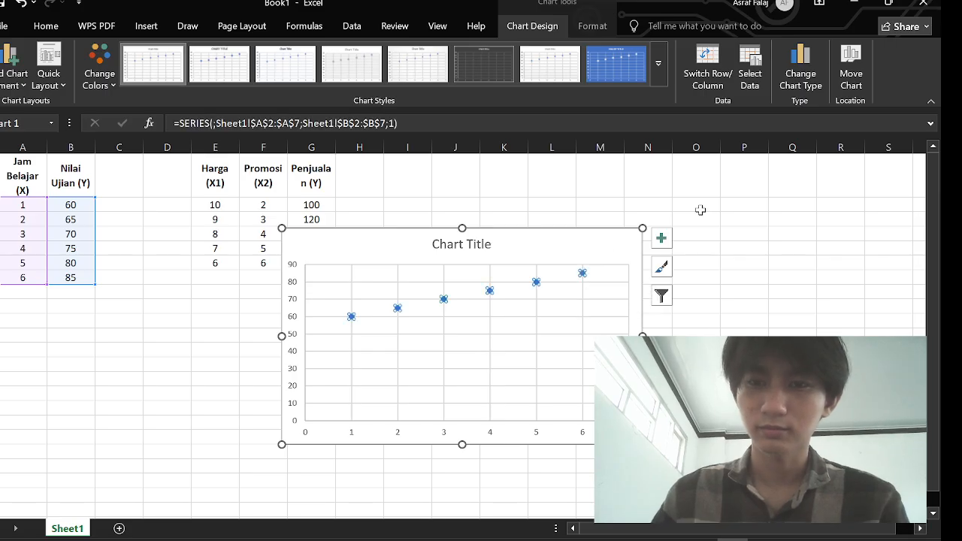
{"action": "right_click", "coordinate": [583, 255]}
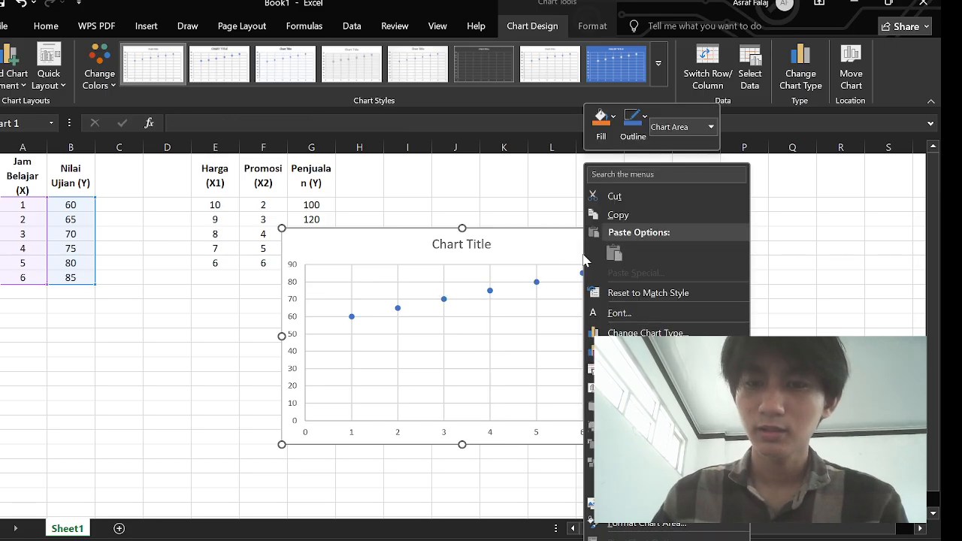
{"action": "left_click", "coordinate": [569, 346]}
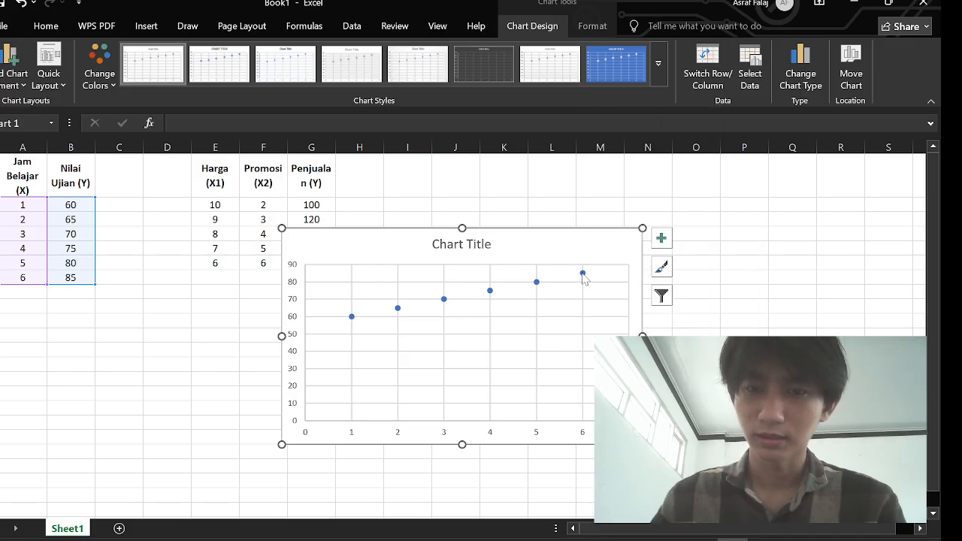
{"action": "left_click", "coordinate": [583, 274]}
{"action": "right_click", "coordinate": [584, 277]}
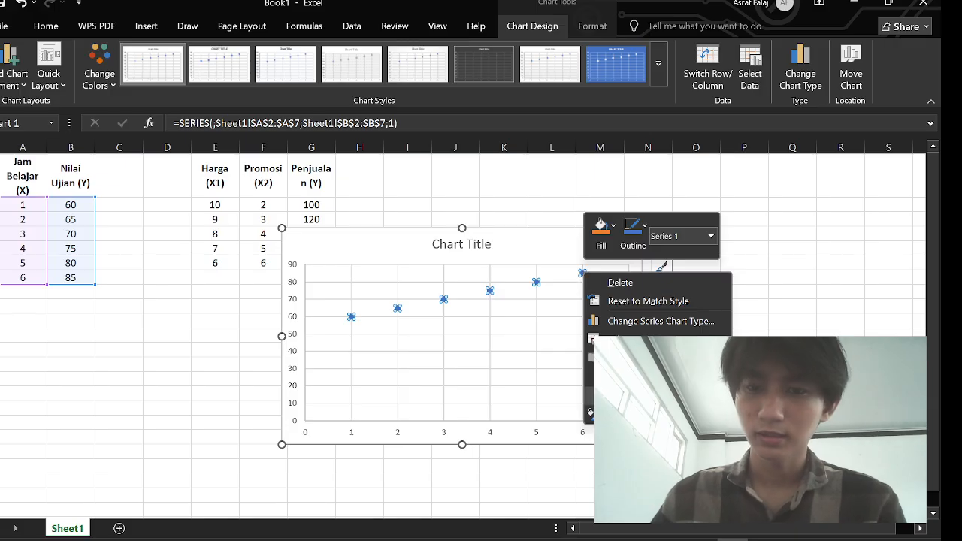
{"action": "left_click", "coordinate": [631, 393]}
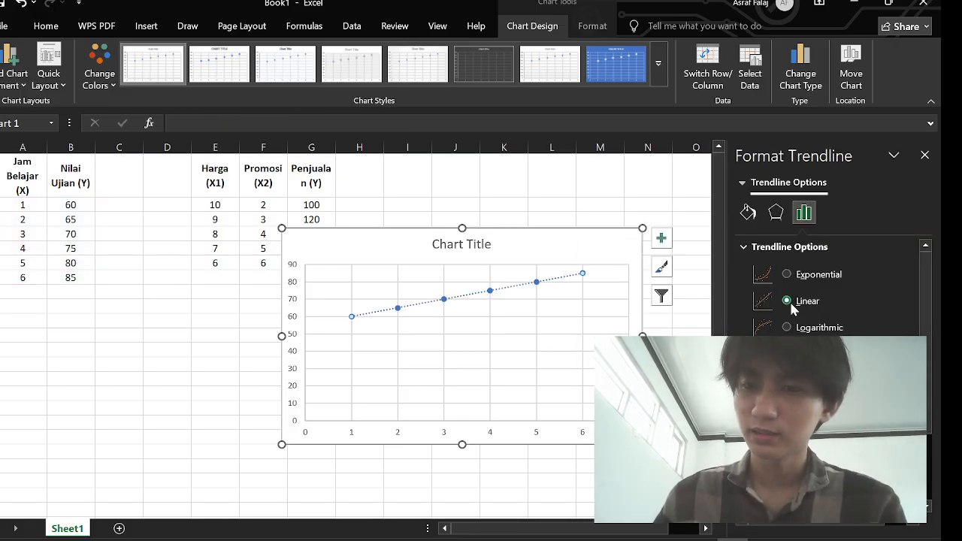
Display the trendline's equation on the chart and close the trendline formatting options.
{"action": "scroll", "coordinate": [827, 289], "scroll_direction": "down", "scroll_amount": 3}
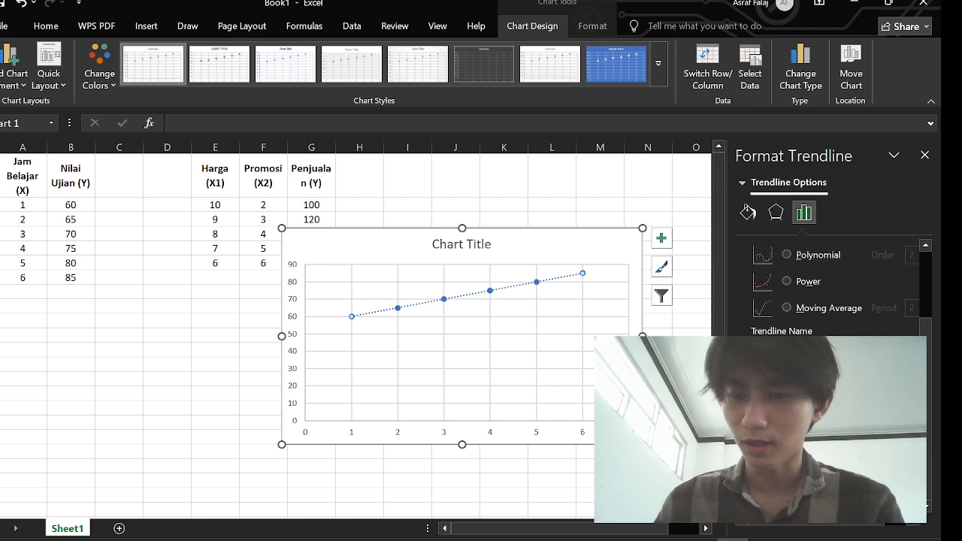
{"action": "left_click", "coordinate": [757, 478]}
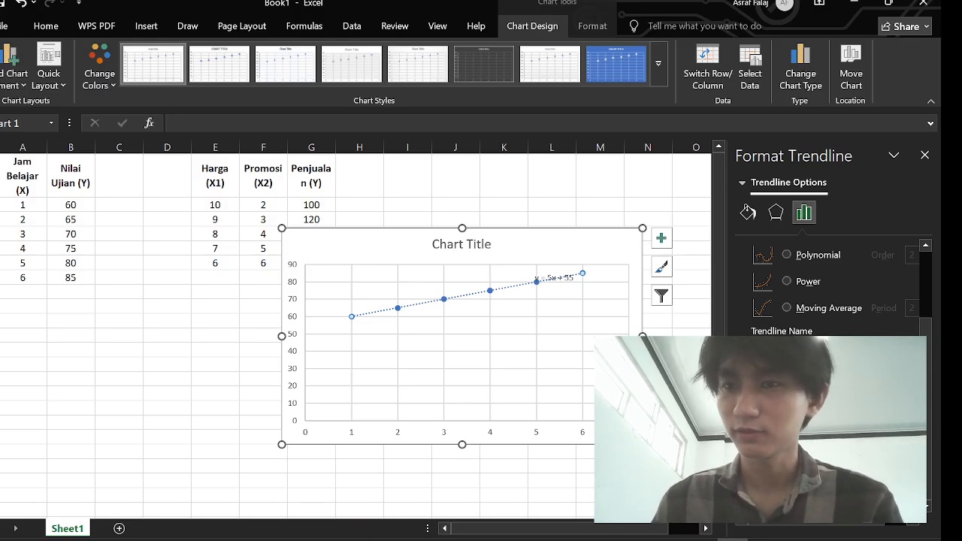
{"action": "left_click", "coordinate": [925, 155]}
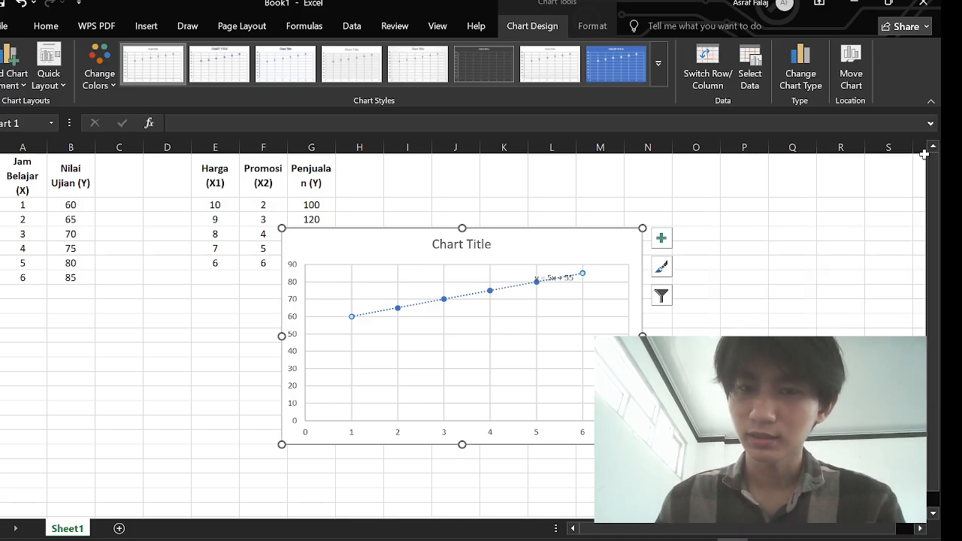
{"action": "left_click", "coordinate": [687, 290]}
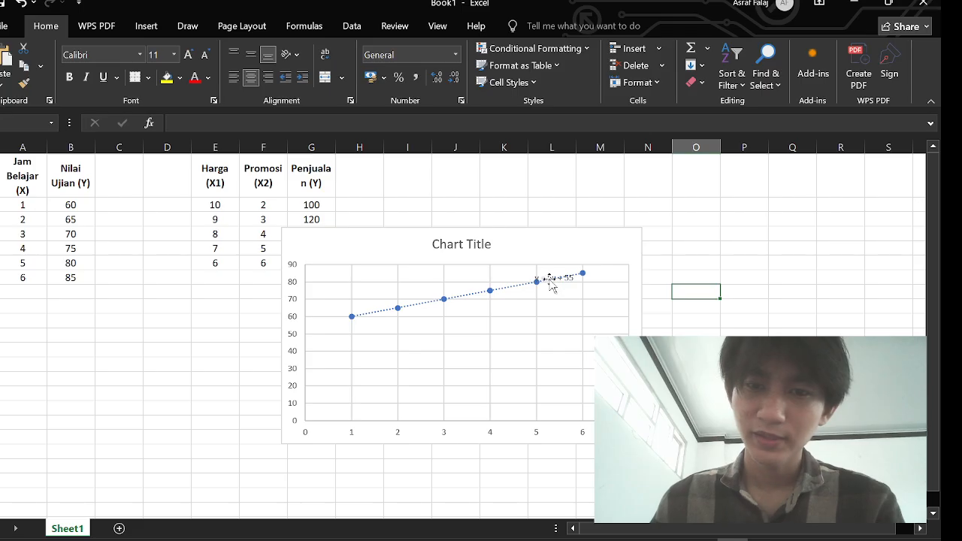
Move the trendline equation label into the clear area just below the trendline so it can be read.
{"action": "left_click", "coordinate": [551, 285]}
{"action": "left_click_drag", "start_coordinate": [551, 284], "coordinate": [531, 314]}
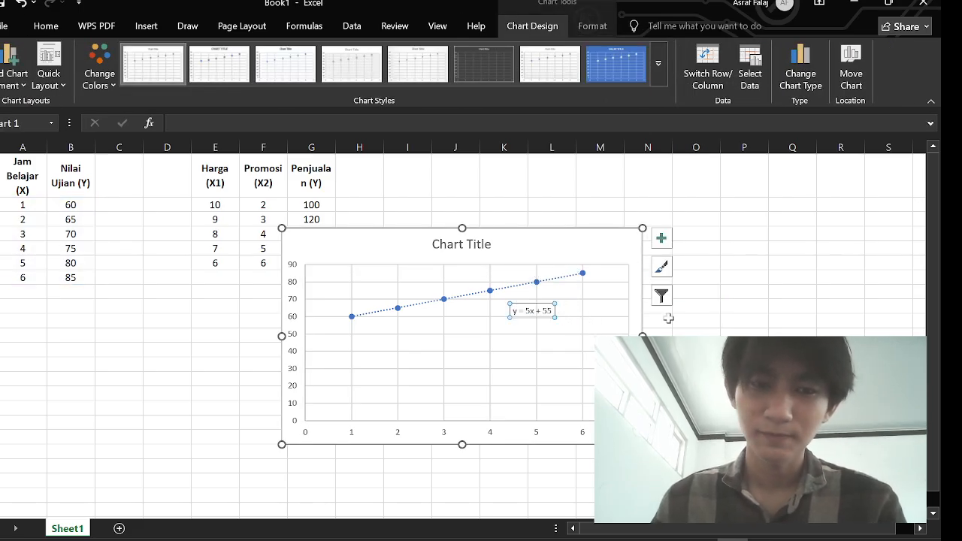
{"action": "left_click", "coordinate": [717, 323]}
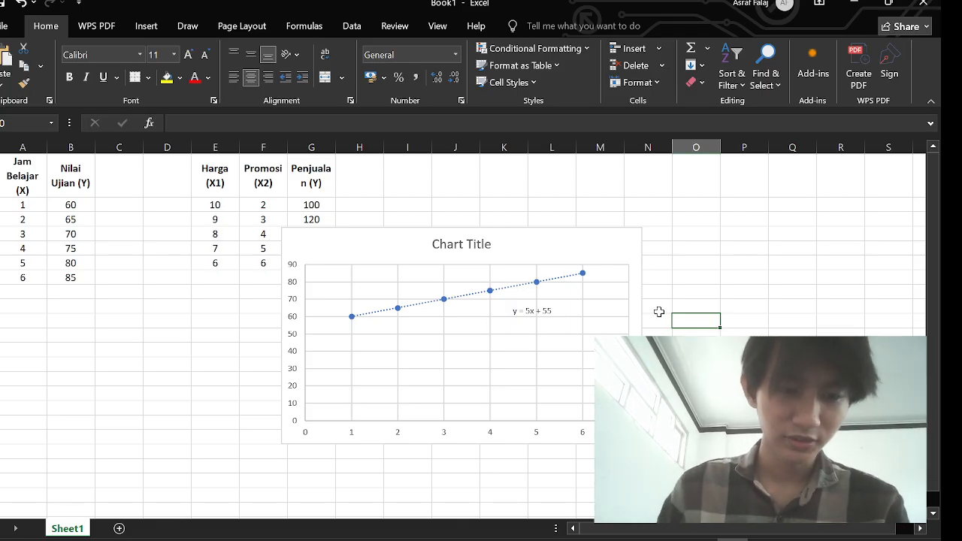
{"action": "left_click", "coordinate": [759, 248]}
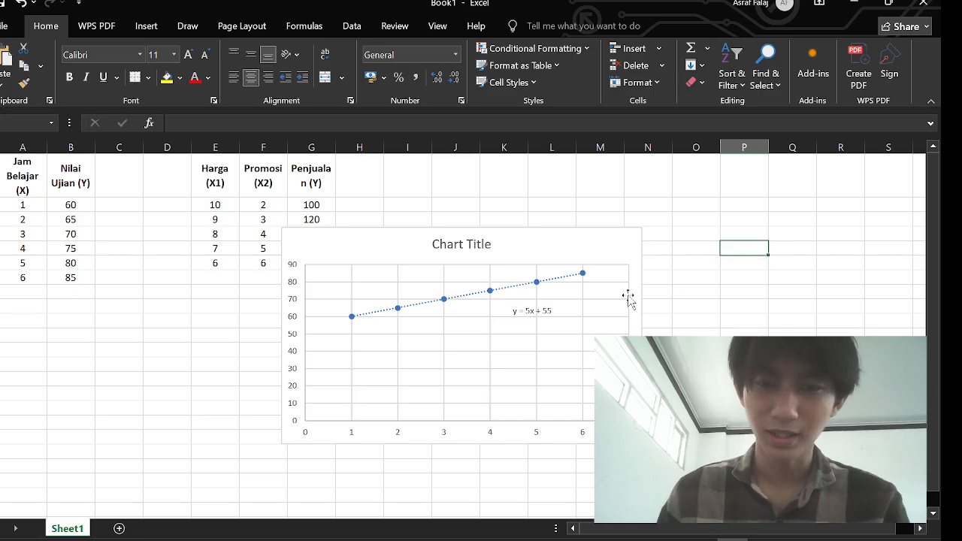
{"action": "left_click", "coordinate": [541, 312]}
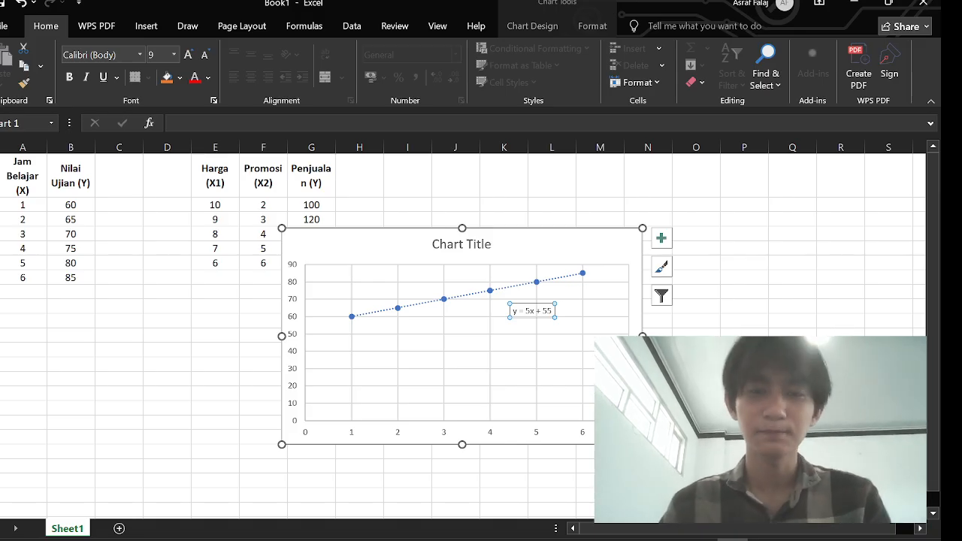
{"action": "left_click", "coordinate": [739, 320]}
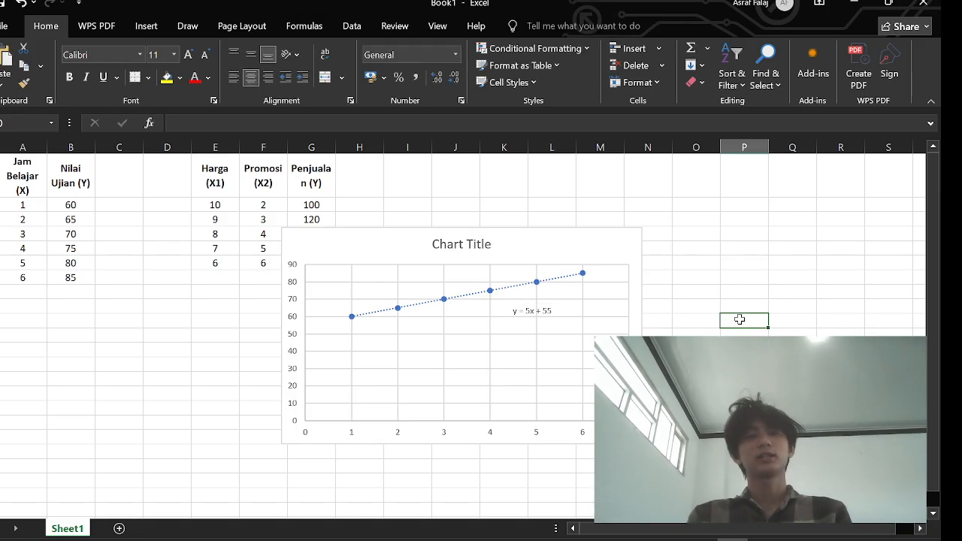
Delete the scatter chart from the worksheet.
{"action": "left_click_drag", "start_coordinate": [510, 238], "coordinate": [498, 254]}
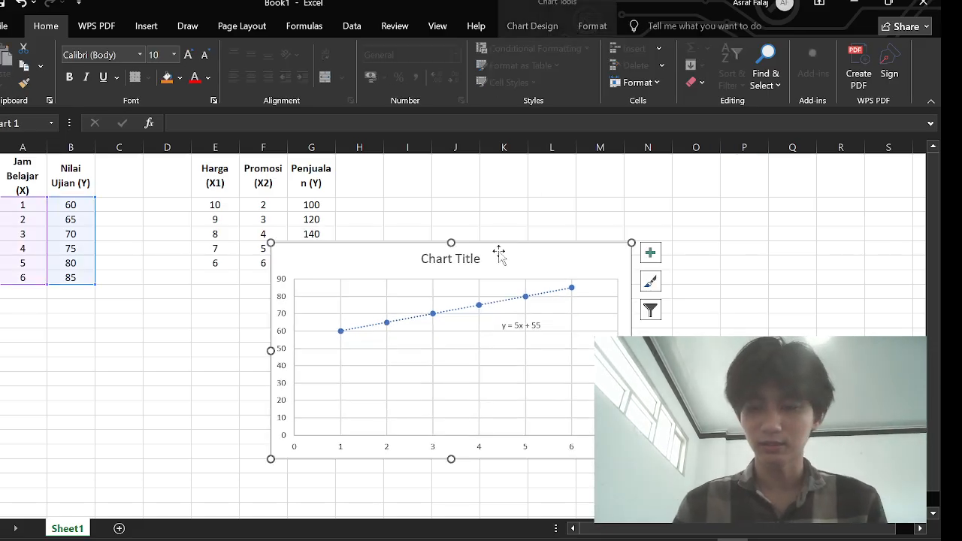
{"action": "key", "text": "Delete"}
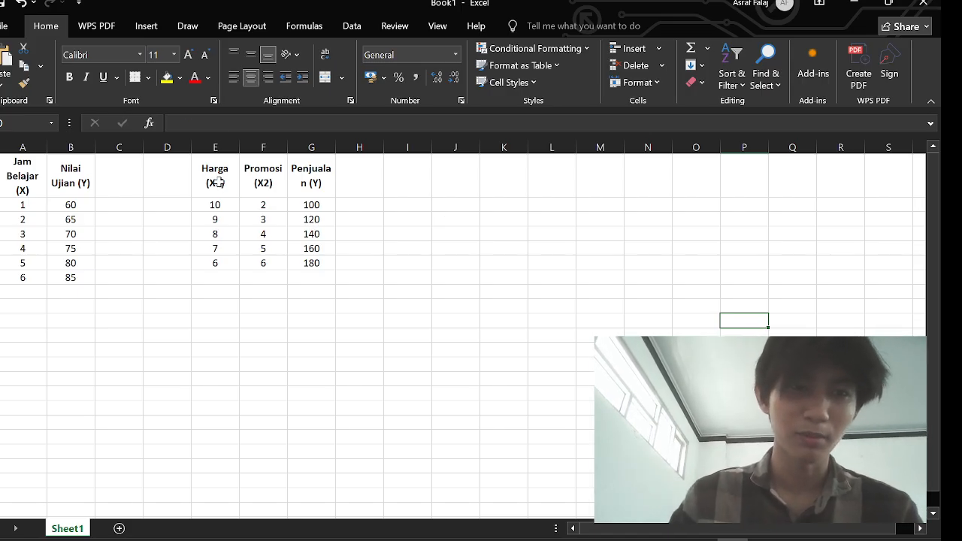
Examine the second dataset's Harga (X1), Promosi (X2) and Penjualan (Y) columns.
{"action": "left_click_drag", "start_coordinate": [218, 182], "coordinate": [272, 180]}
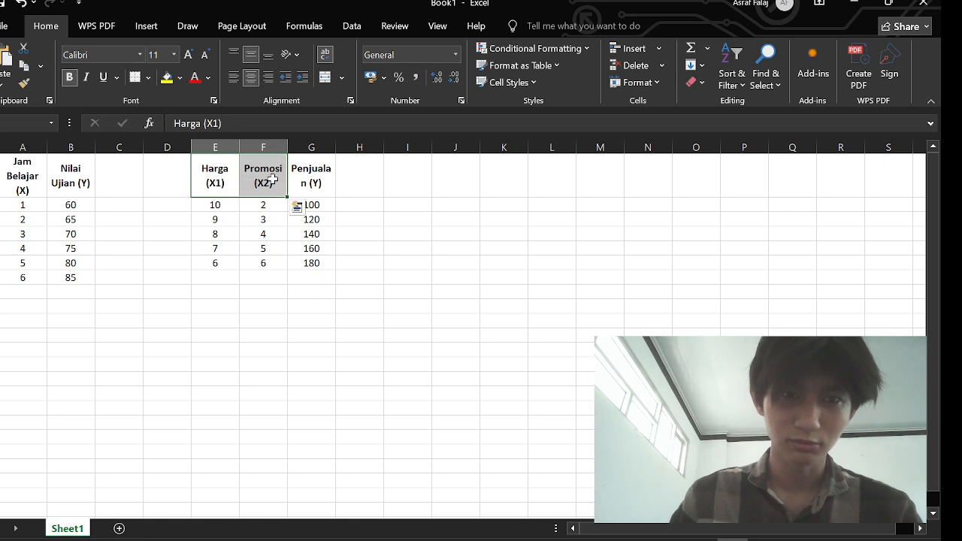
{"action": "left_click", "coordinate": [314, 182]}
{"action": "left_click", "coordinate": [386, 183]}
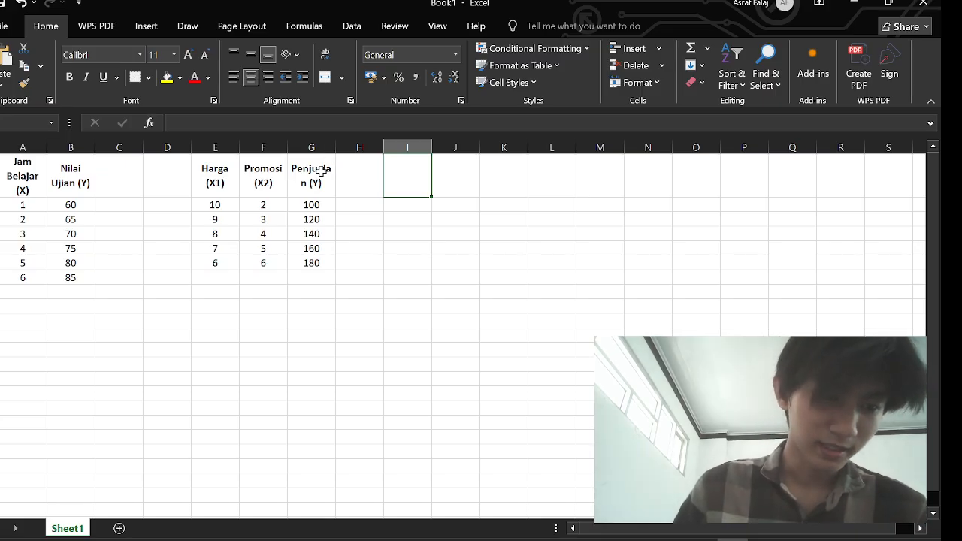
{"action": "left_click", "coordinate": [375, 203]}
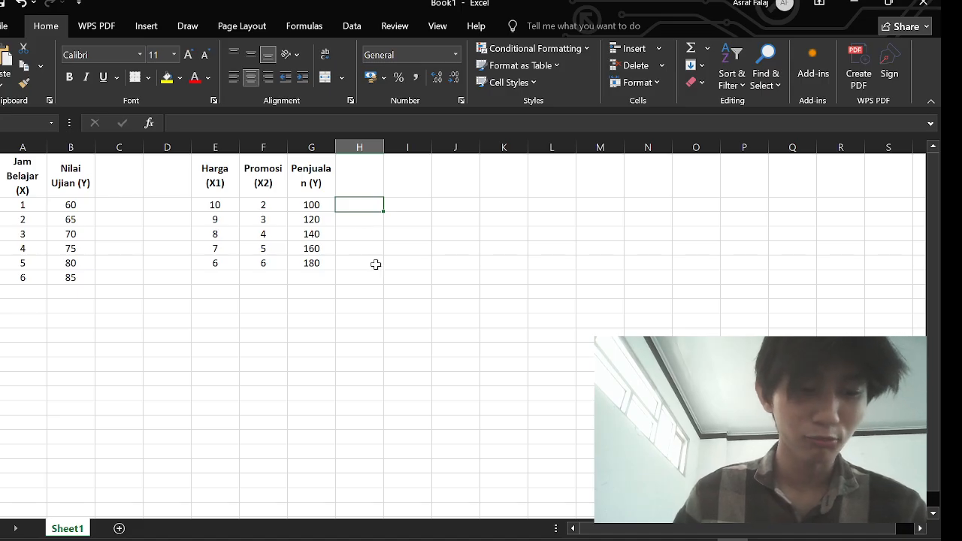
{"action": "left_click_drag", "start_coordinate": [215, 182], "coordinate": [254, 185]}
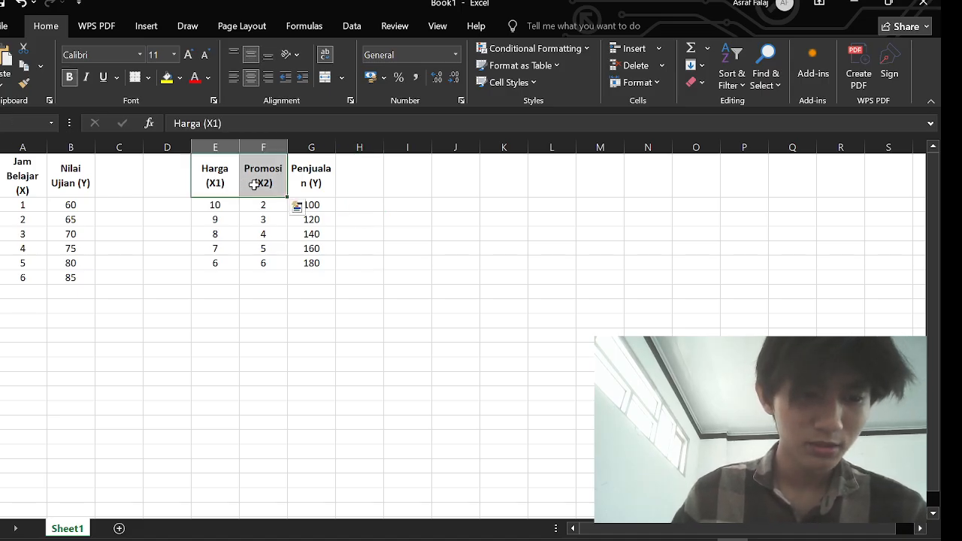
{"action": "left_click", "coordinate": [385, 217]}
{"action": "left_click", "coordinate": [343, 247]}
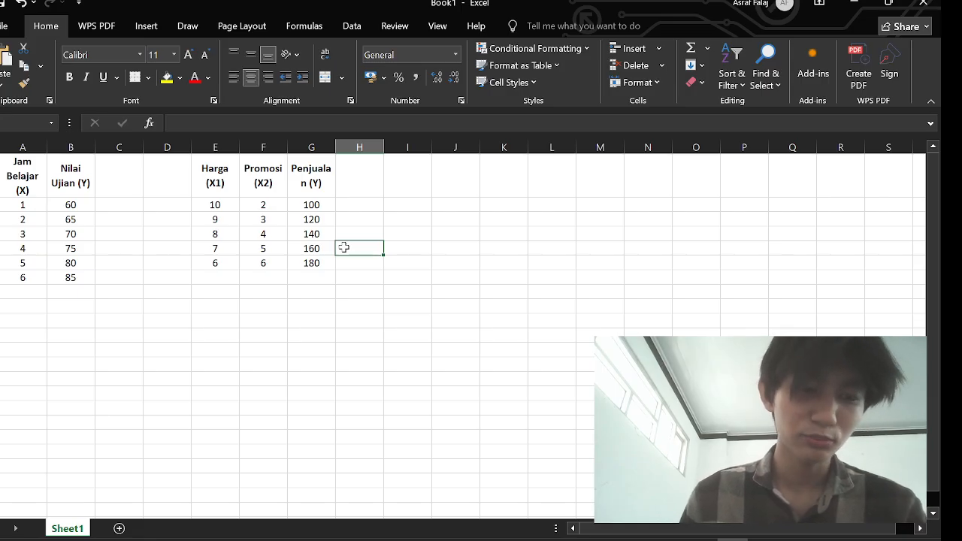
{"action": "left_click", "coordinate": [444, 203]}
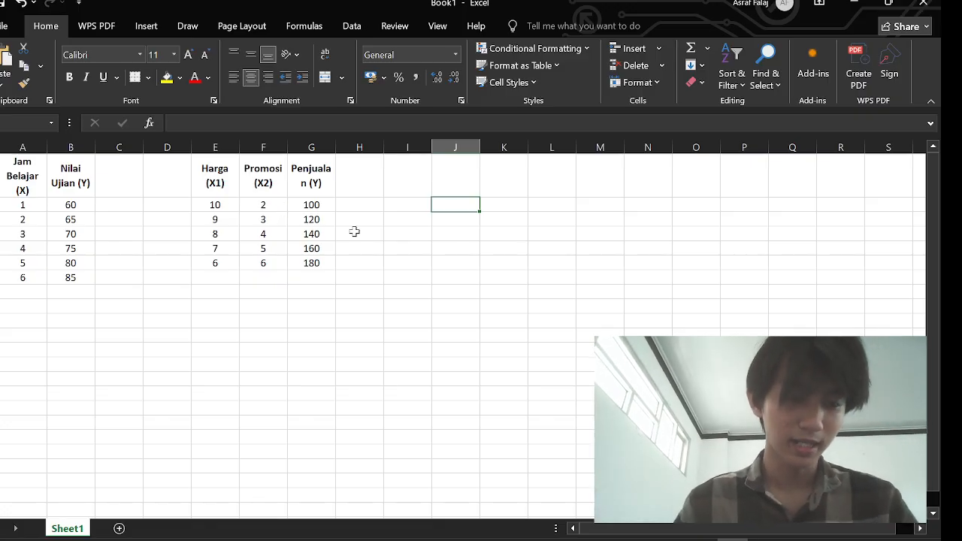
{"action": "left_click", "coordinate": [397, 246]}
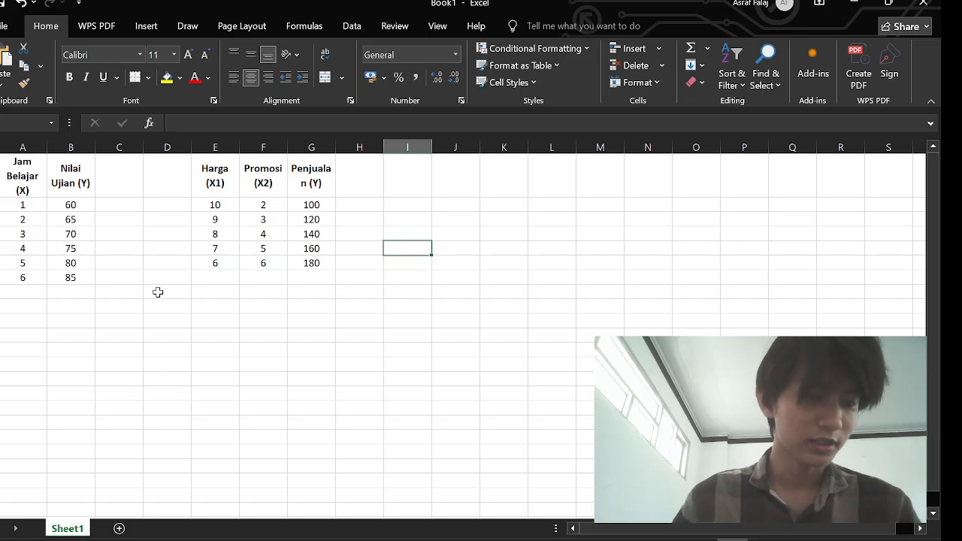
Check in the Excel options that the Analysis ToolPak is among the active add-ins, and close the options.
{"action": "left_click", "coordinate": [8, 26]}
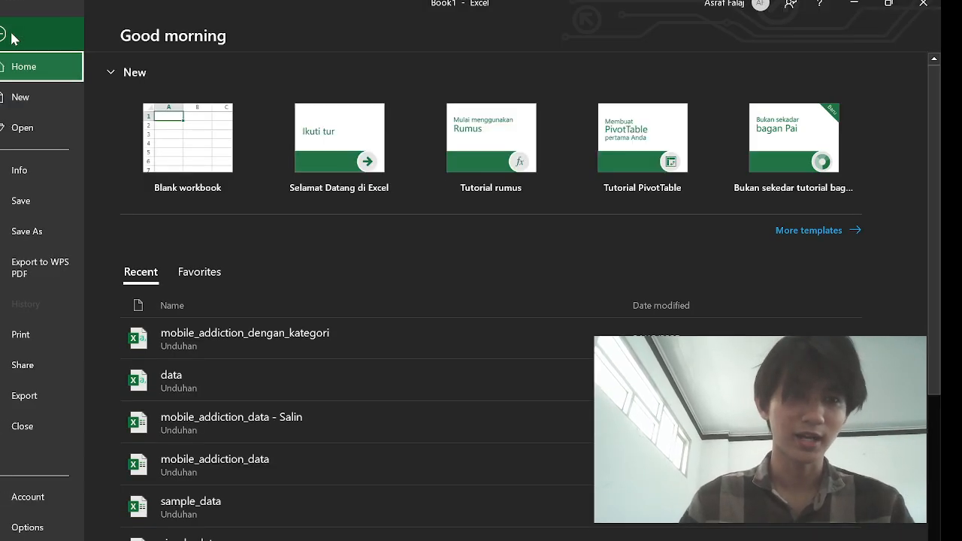
{"action": "left_click", "coordinate": [27, 526]}
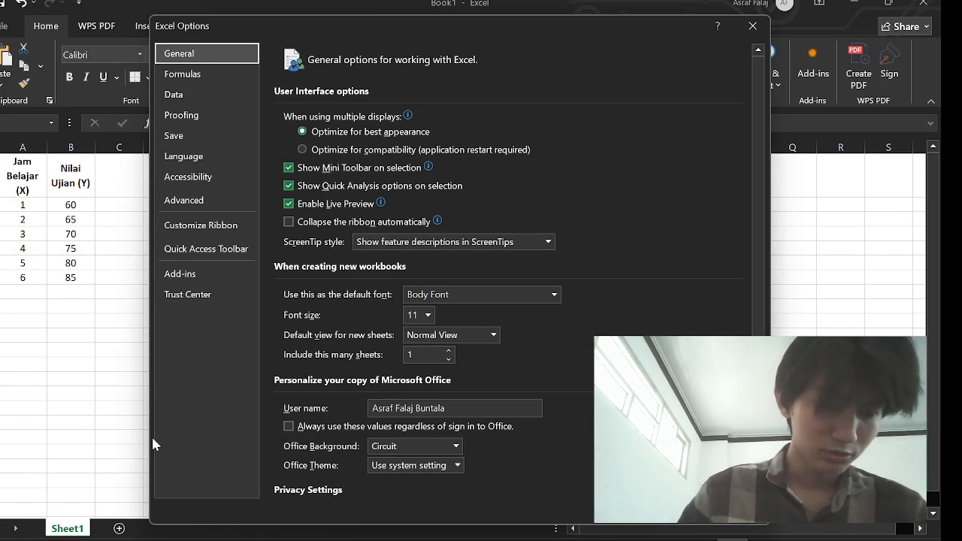
{"action": "left_click", "coordinate": [187, 276]}
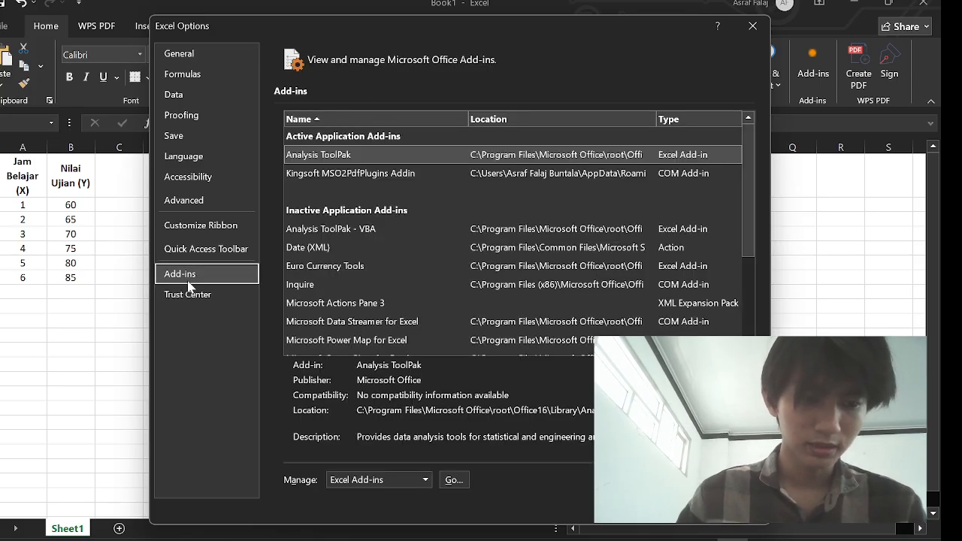
{"action": "left_click", "coordinate": [496, 157]}
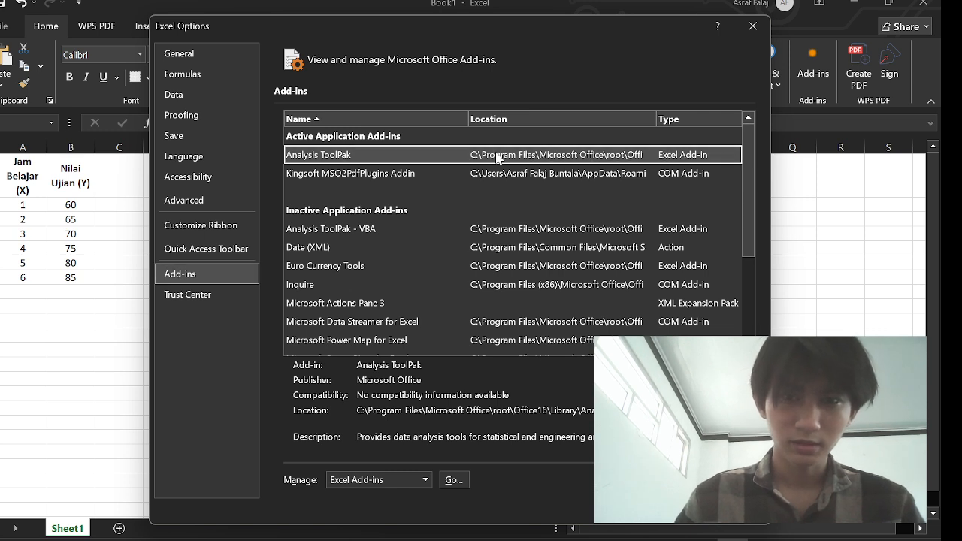
{"action": "left_click", "coordinate": [752, 26]}
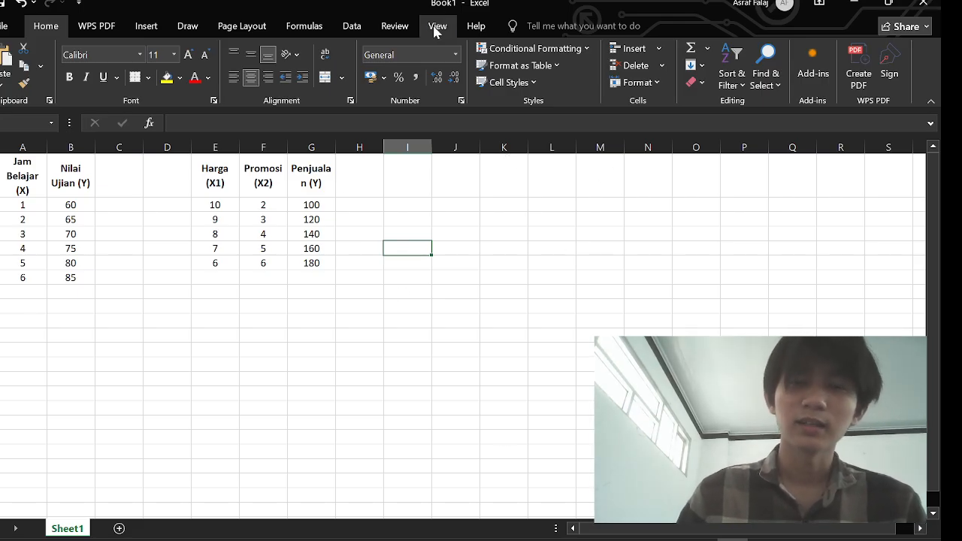
Start the Regression tool from Data Analysis and move its dialog clear of the second dataset.
{"action": "left_click", "coordinate": [349, 27]}
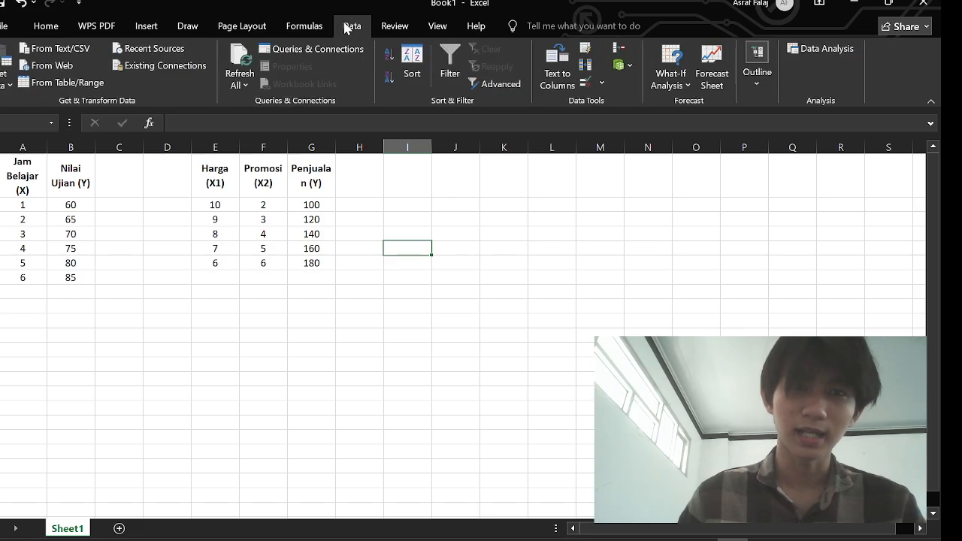
{"action": "left_click", "coordinate": [829, 49]}
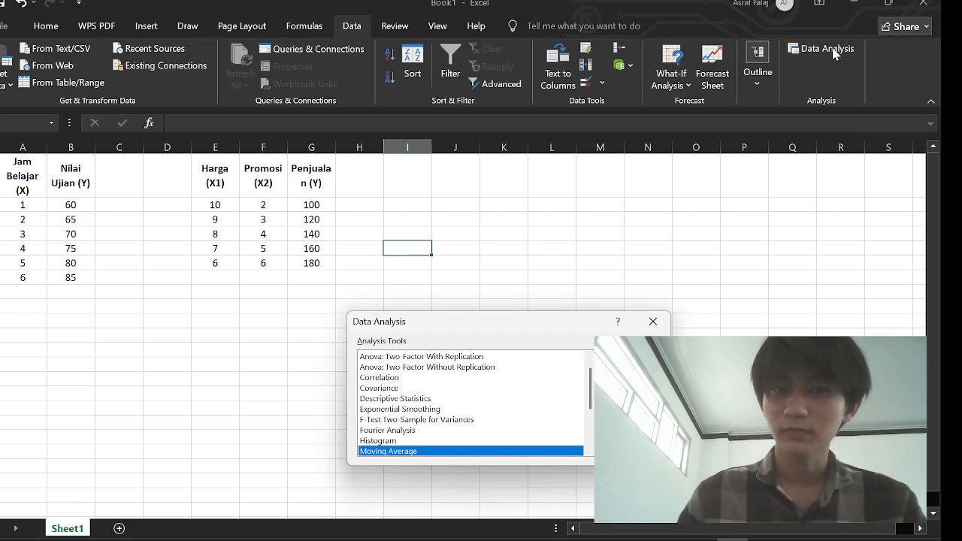
{"action": "left_click_drag", "start_coordinate": [502, 327], "coordinate": [511, 189]}
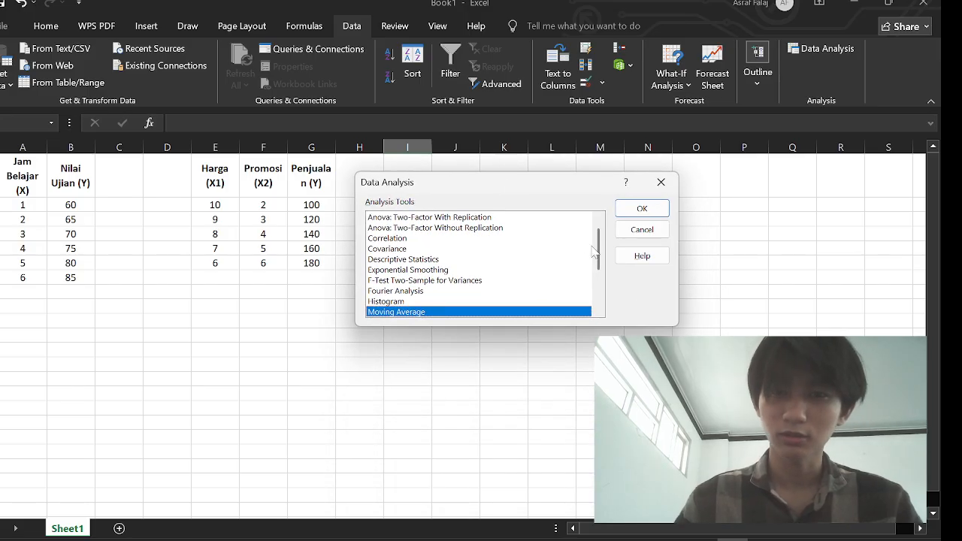
{"action": "left_click_drag", "start_coordinate": [601, 254], "coordinate": [599, 288]}
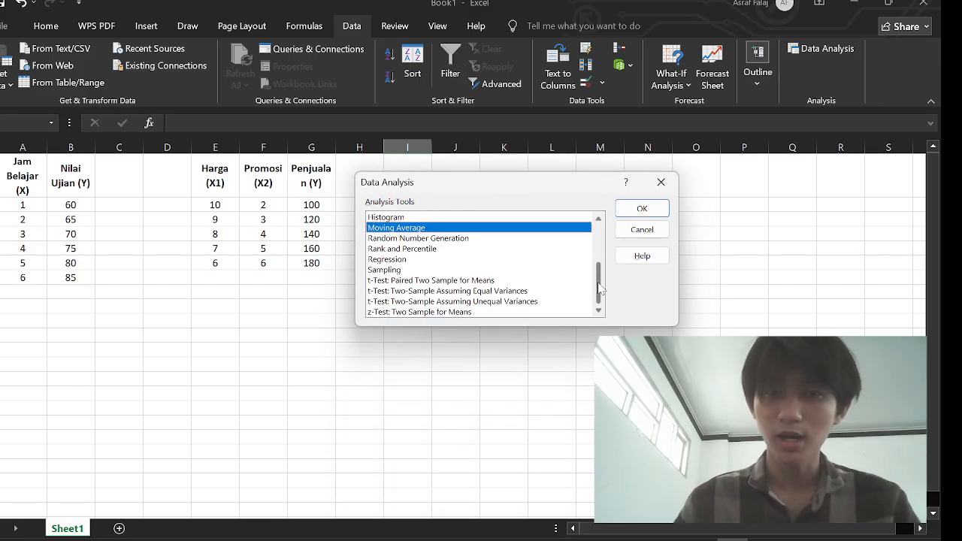
{"action": "left_click", "coordinate": [384, 262]}
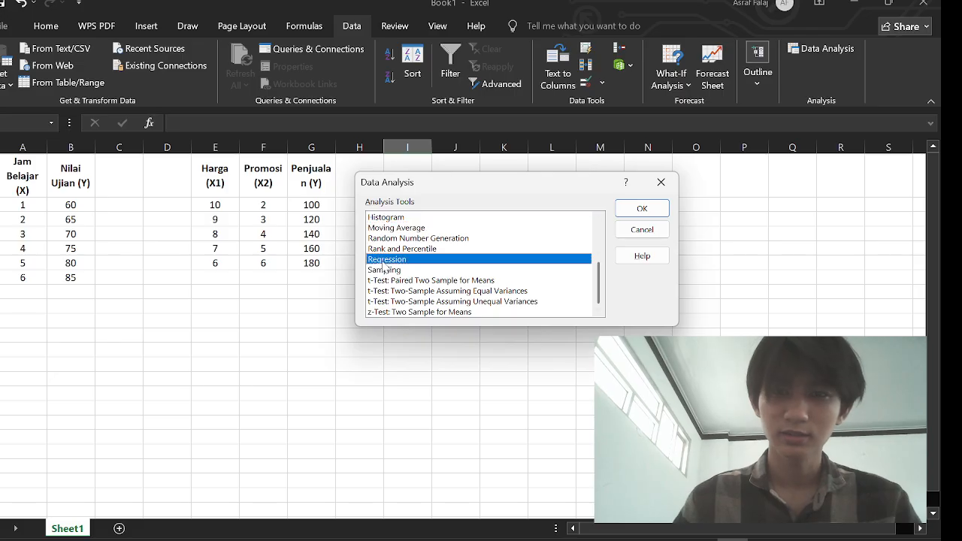
{"action": "left_click", "coordinate": [642, 208]}
{"action": "left_click_drag", "start_coordinate": [459, 106], "coordinate": [557, 129]}
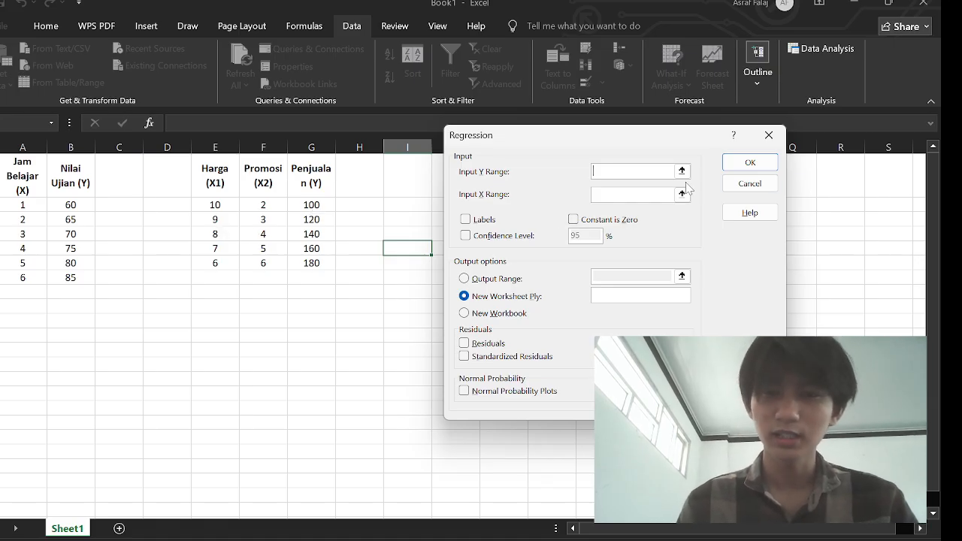
Run the regression with Y range $G$2:$G$6 and X range $E$2:$F$6, sending the output to a new worksheet.
{"action": "left_click_drag", "start_coordinate": [299, 204], "coordinate": [317, 262]}
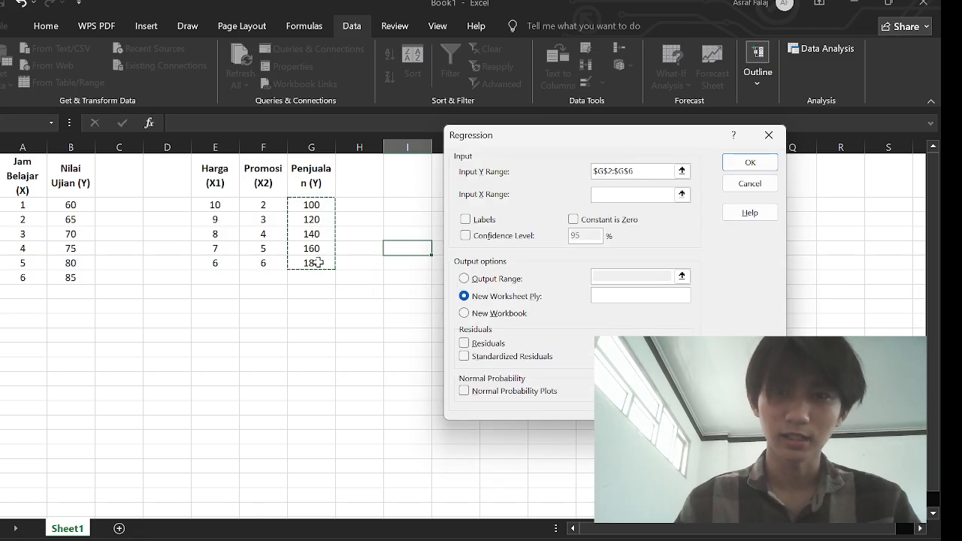
{"action": "left_click", "coordinate": [622, 199]}
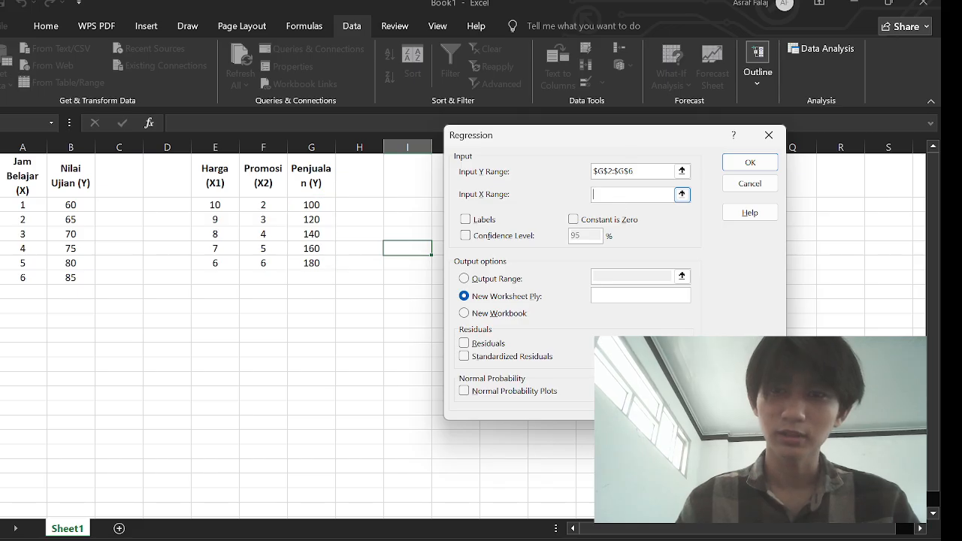
{"action": "left_click_drag", "start_coordinate": [215, 204], "coordinate": [259, 263]}
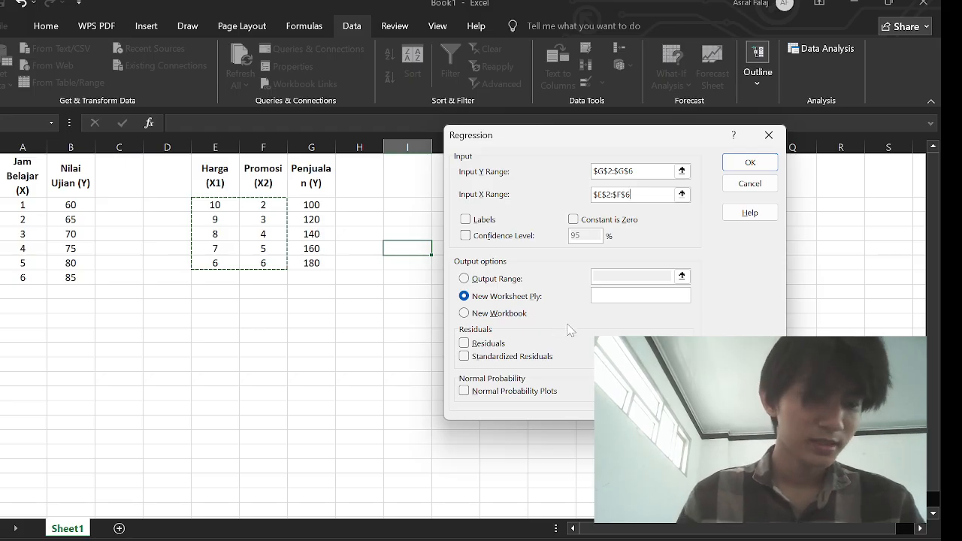
{"action": "left_click", "coordinate": [757, 161]}
{"action": "left_click", "coordinate": [365, 224]}
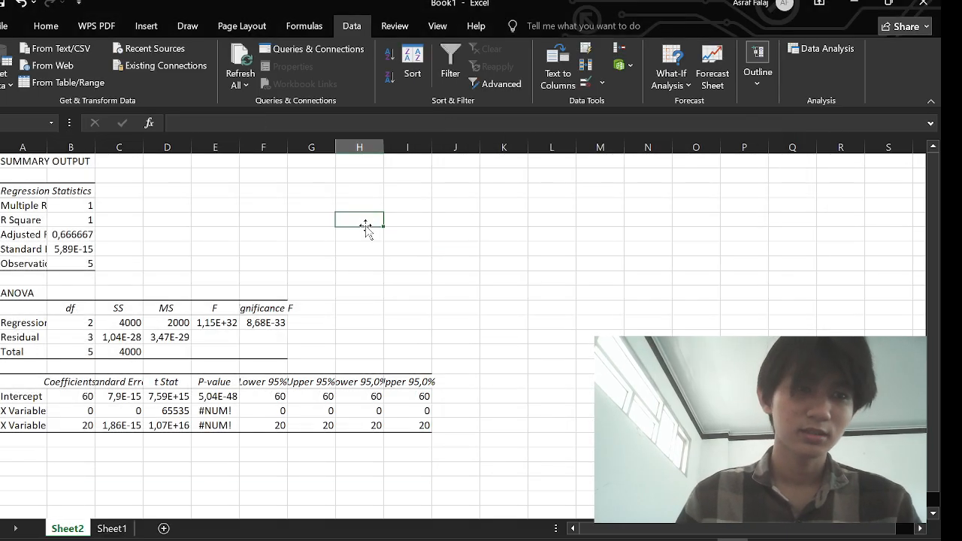
Examine the Regression Statistics in the summary output, including Multiple R, R Square, Adjusted R Square and Observations.
{"action": "left_click", "coordinate": [111, 206]}
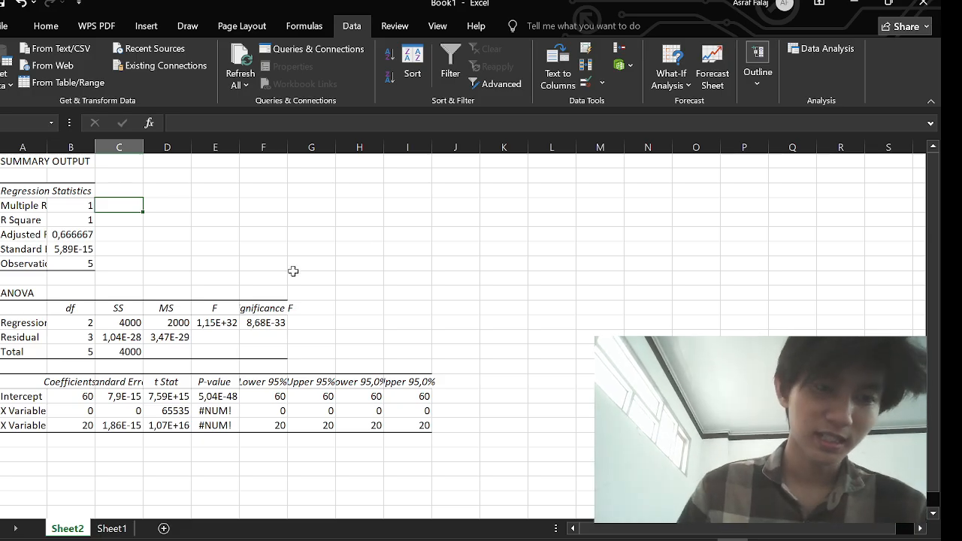
{"action": "scroll", "coordinate": [291, 273], "scroll_direction": "down", "scroll_amount": 1}
{"action": "scroll", "coordinate": [291, 273], "scroll_direction": "up", "scroll_amount": 1}
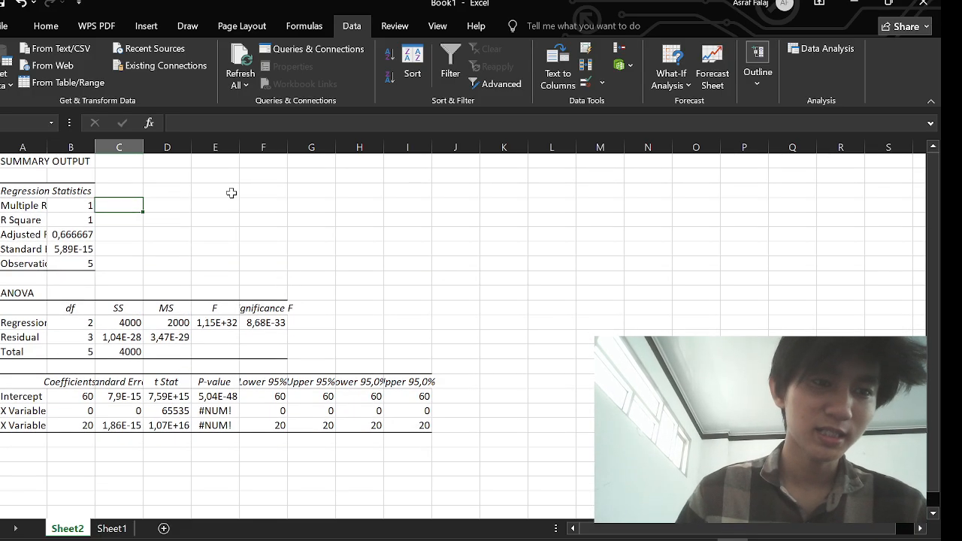
{"action": "left_click", "coordinate": [275, 202]}
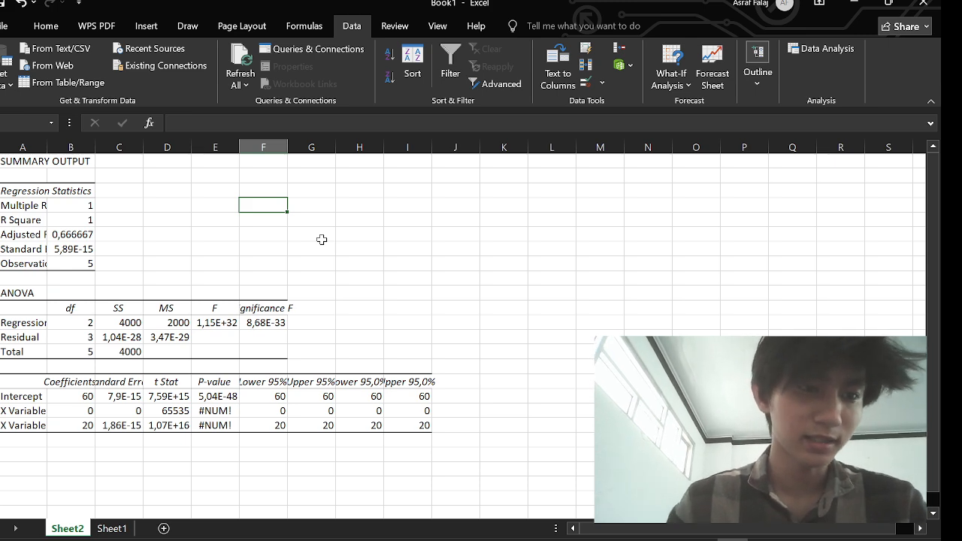
{"action": "left_click", "coordinate": [44, 237]}
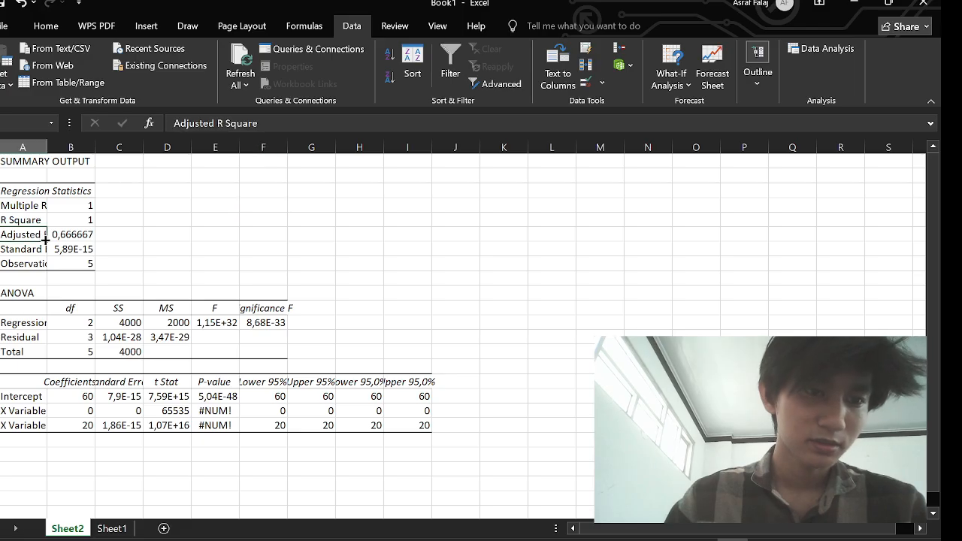
{"action": "left_click", "coordinate": [63, 239]}
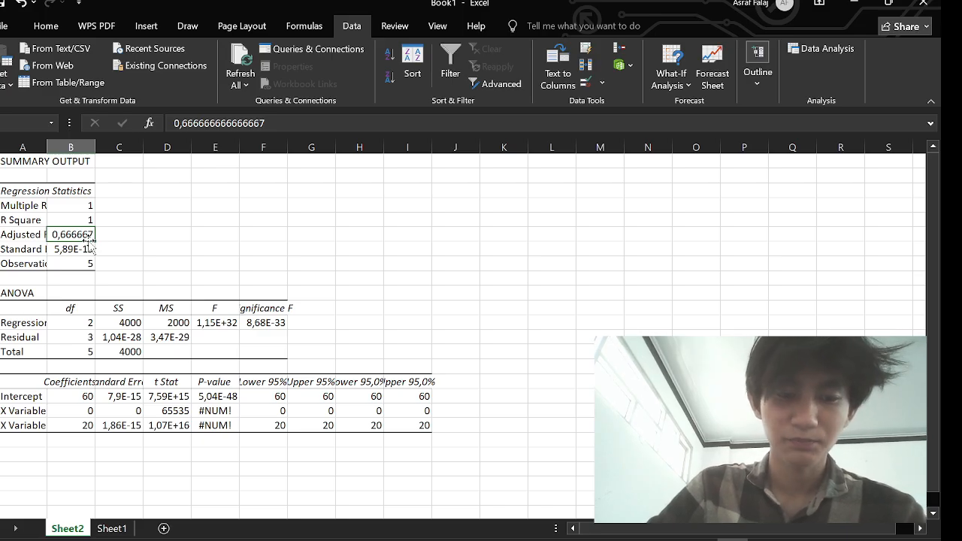
{"action": "left_click", "coordinate": [23, 267]}
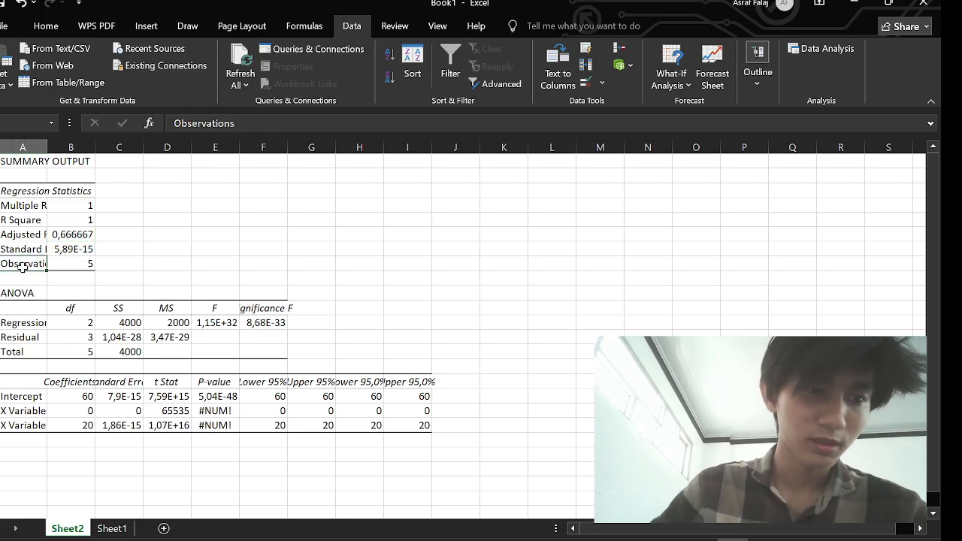
{"action": "left_click", "coordinate": [171, 247]}
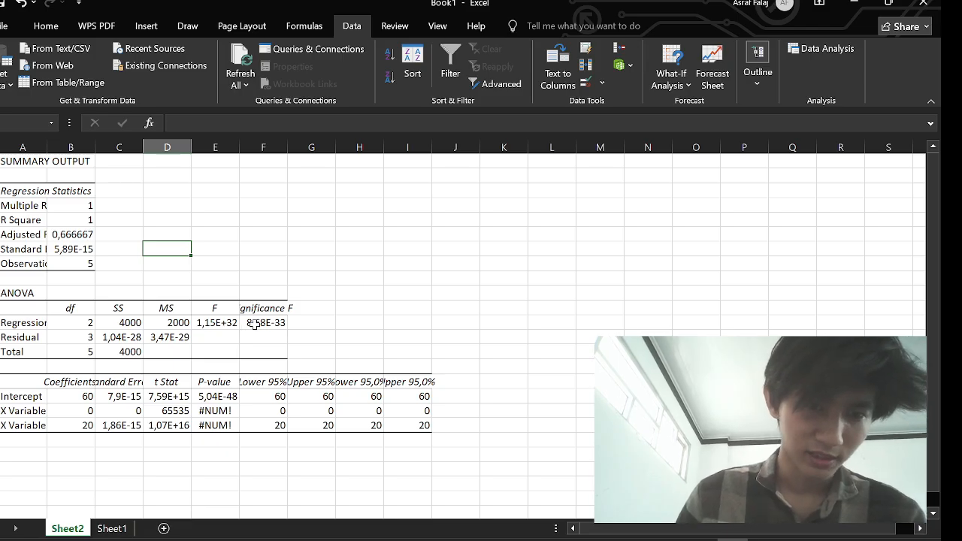
Examine the Significance F in the ANOVA table and the coefficients table of the regression output.
{"action": "left_click", "coordinate": [252, 325]}
{"action": "left_click", "coordinate": [358, 294]}
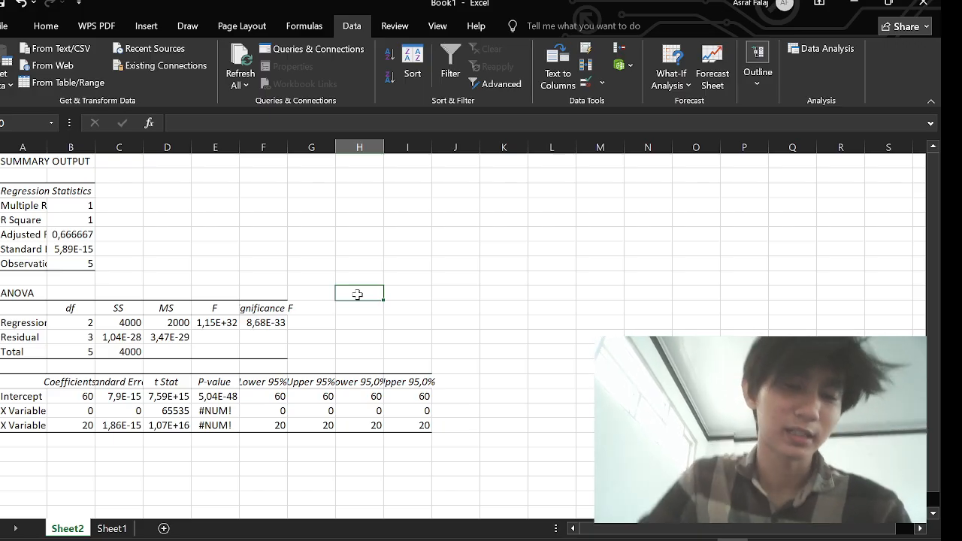
{"action": "left_click", "coordinate": [98, 383]}
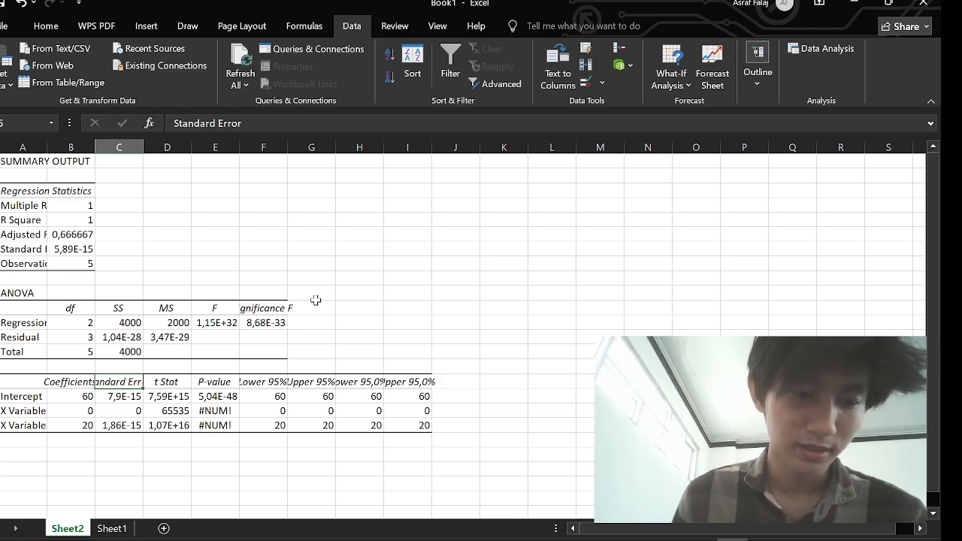
{"action": "left_click", "coordinate": [468, 323]}
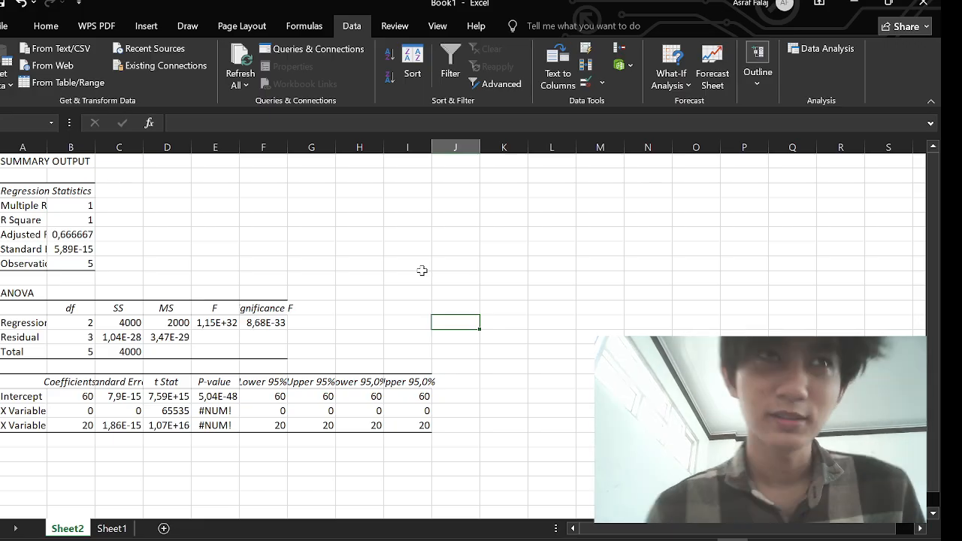
{"action": "key", "text": "super+Tab"}
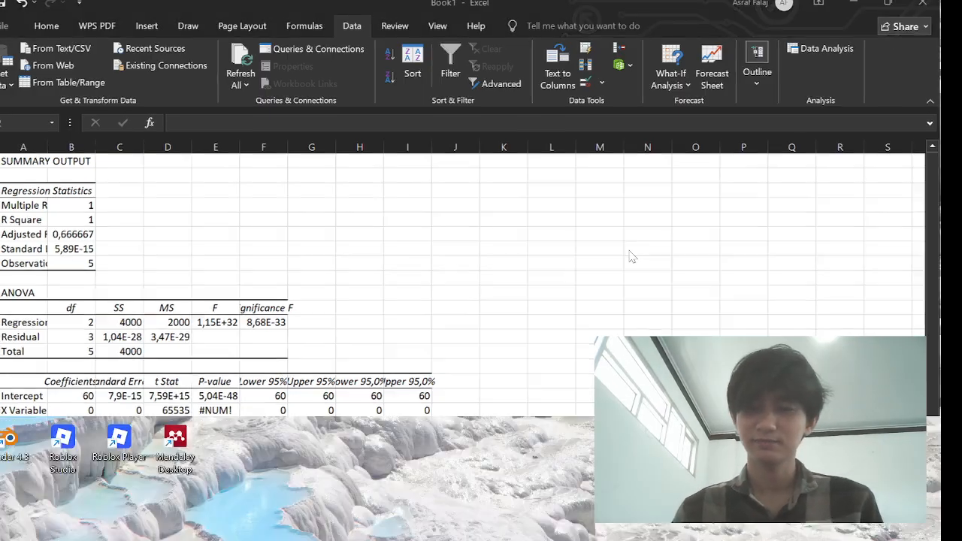
{"action": "left_click", "coordinate": [486, 163]}
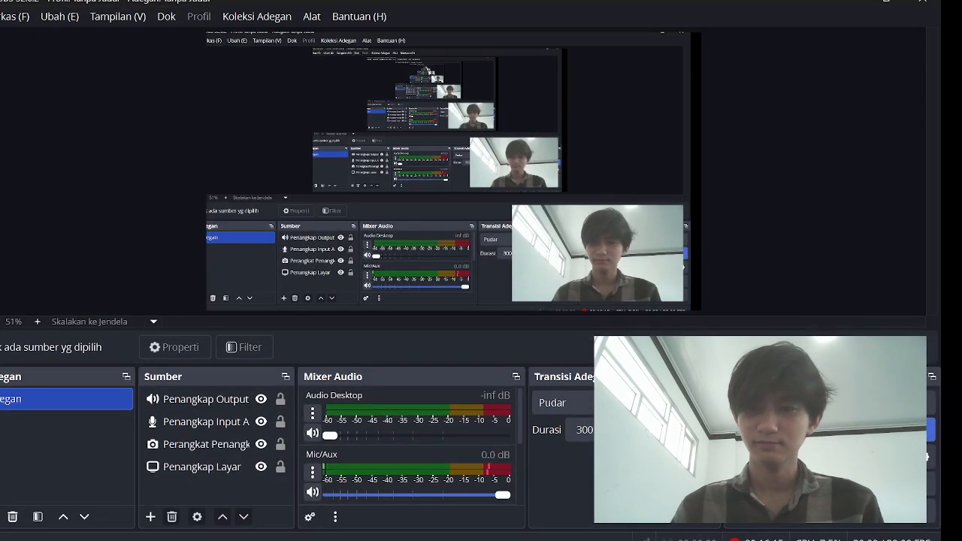